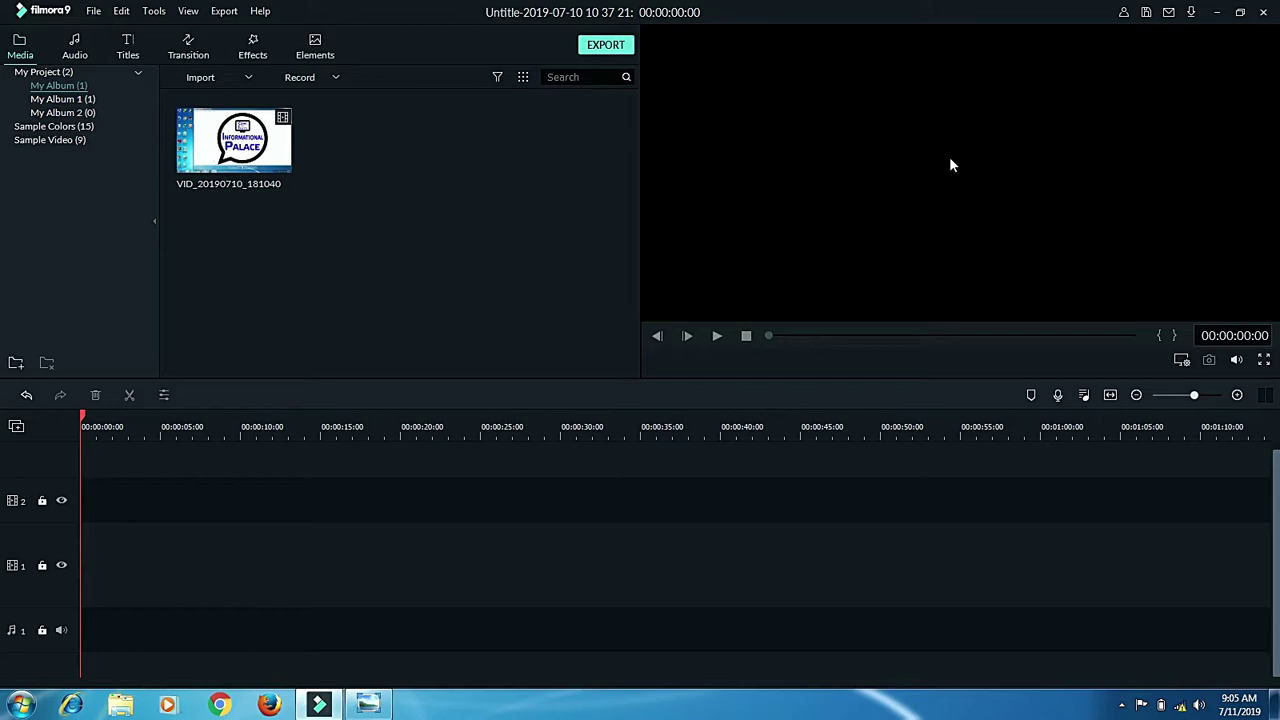
- Search the installed programs for Notepad, open it and maximize its window
click(20, 705)
click(57, 662)
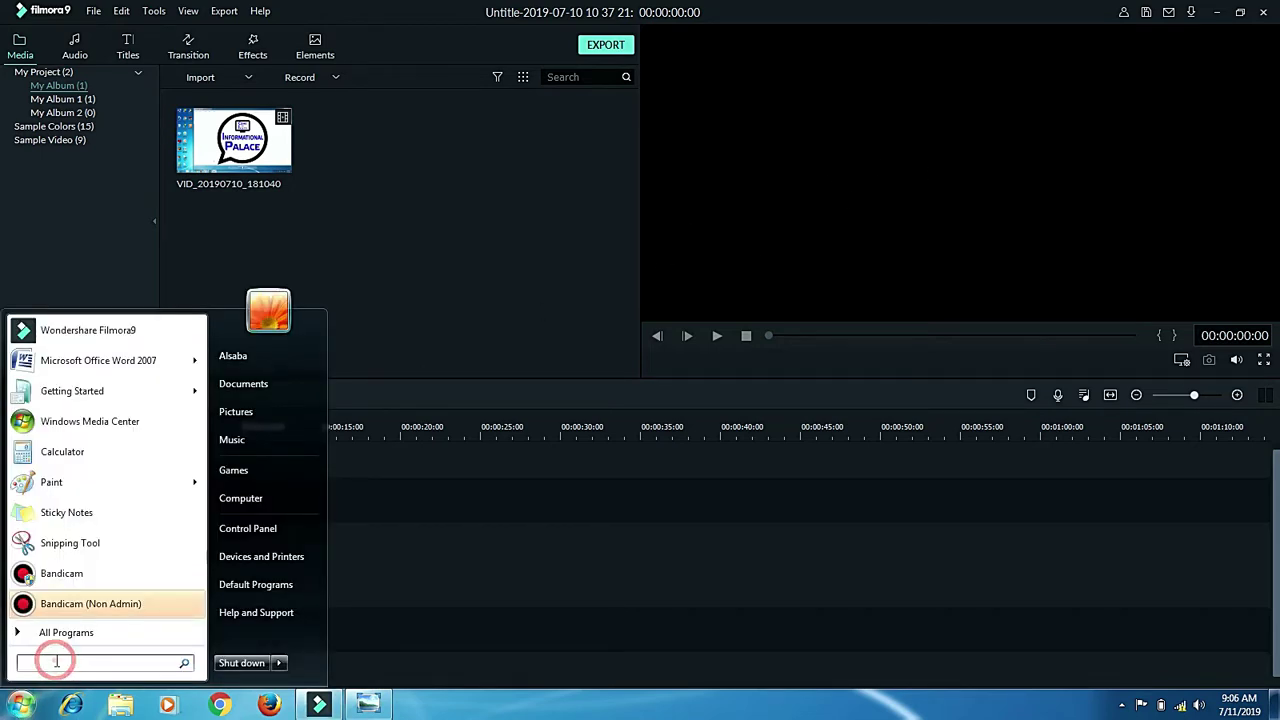
text(notw)
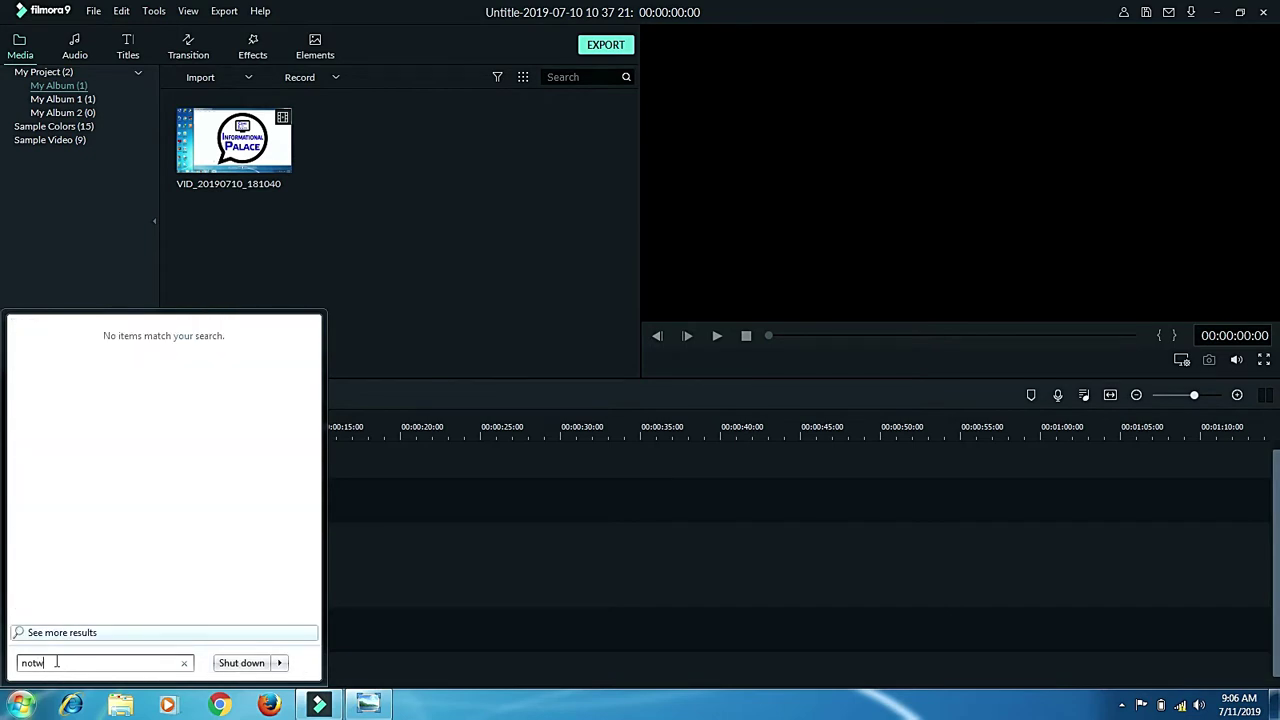
key(BackSpace)
key(BackSpace)
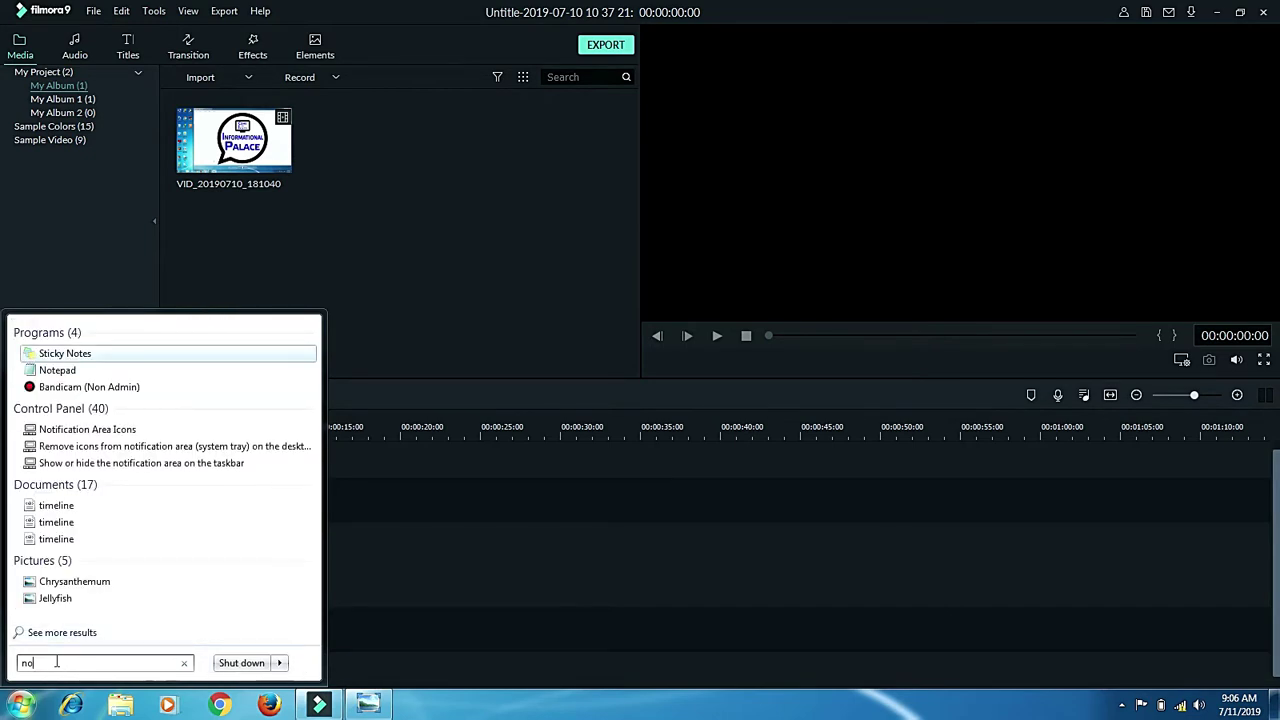
click(57, 370)
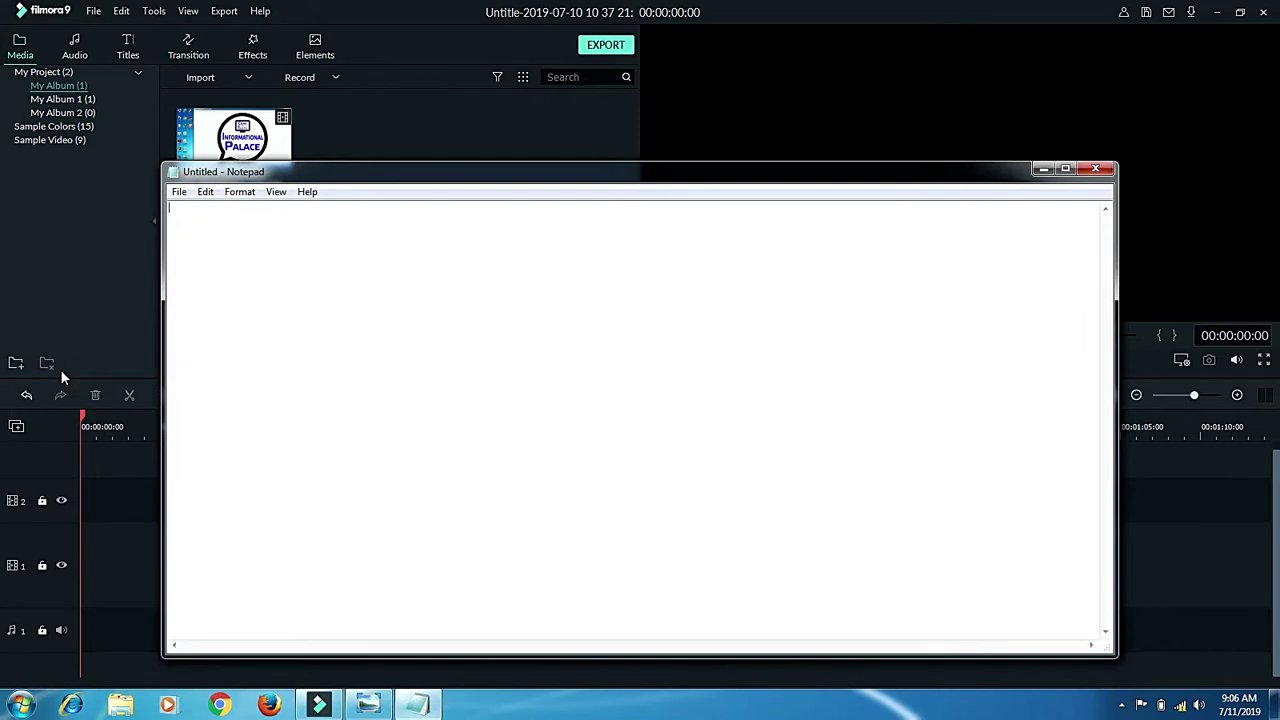
double_click(335, 170)
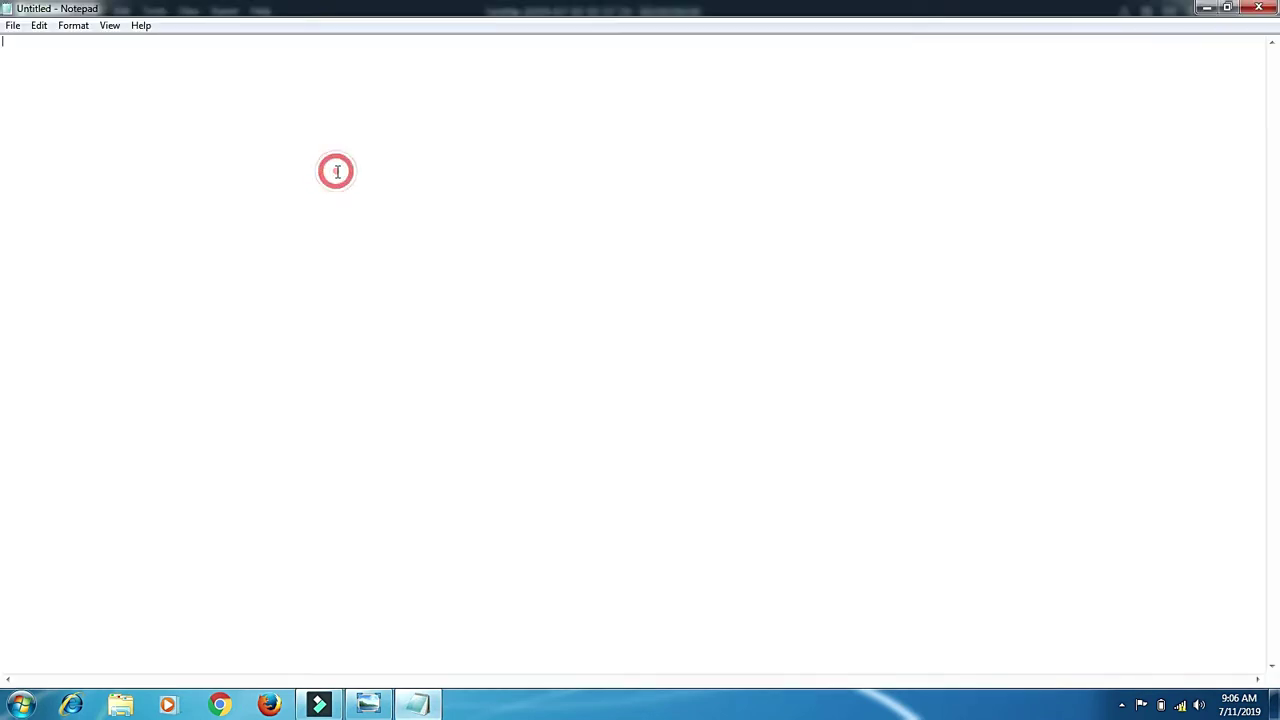
- Start opening a file, browse to the Windows folder on Local Disk (C:) and maximize the file dialog
click(13, 25)
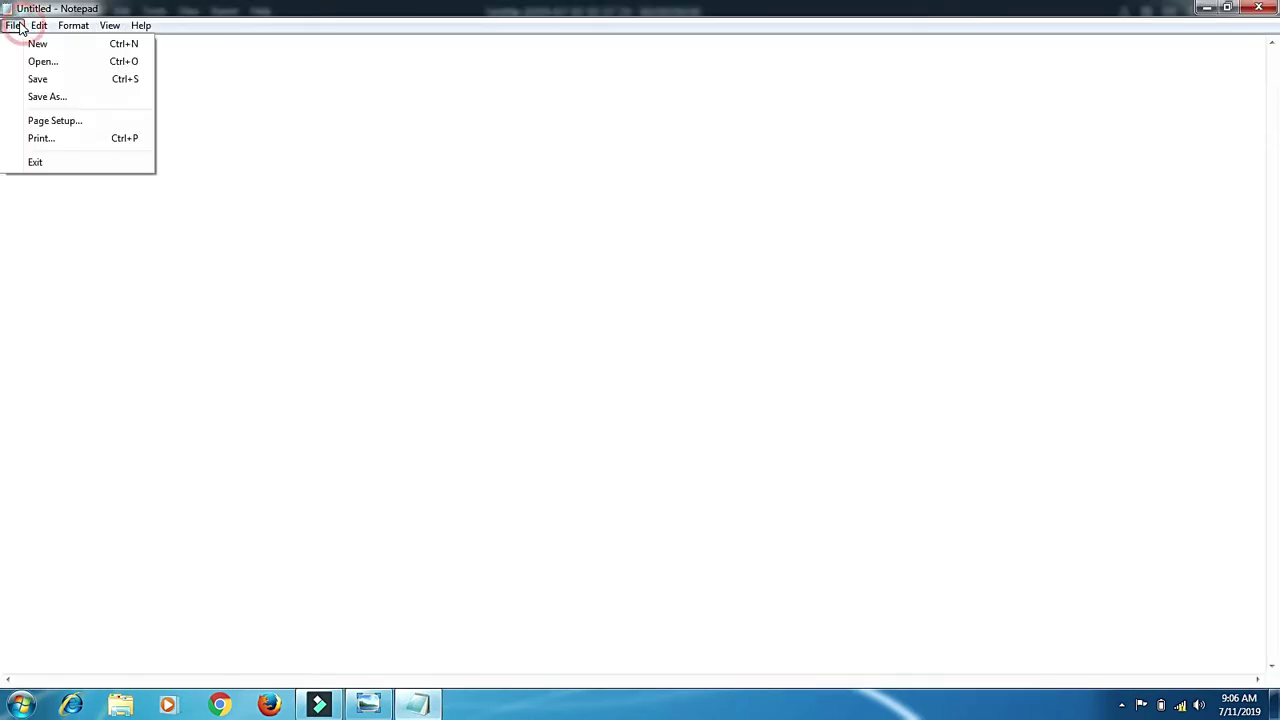
click(60, 64)
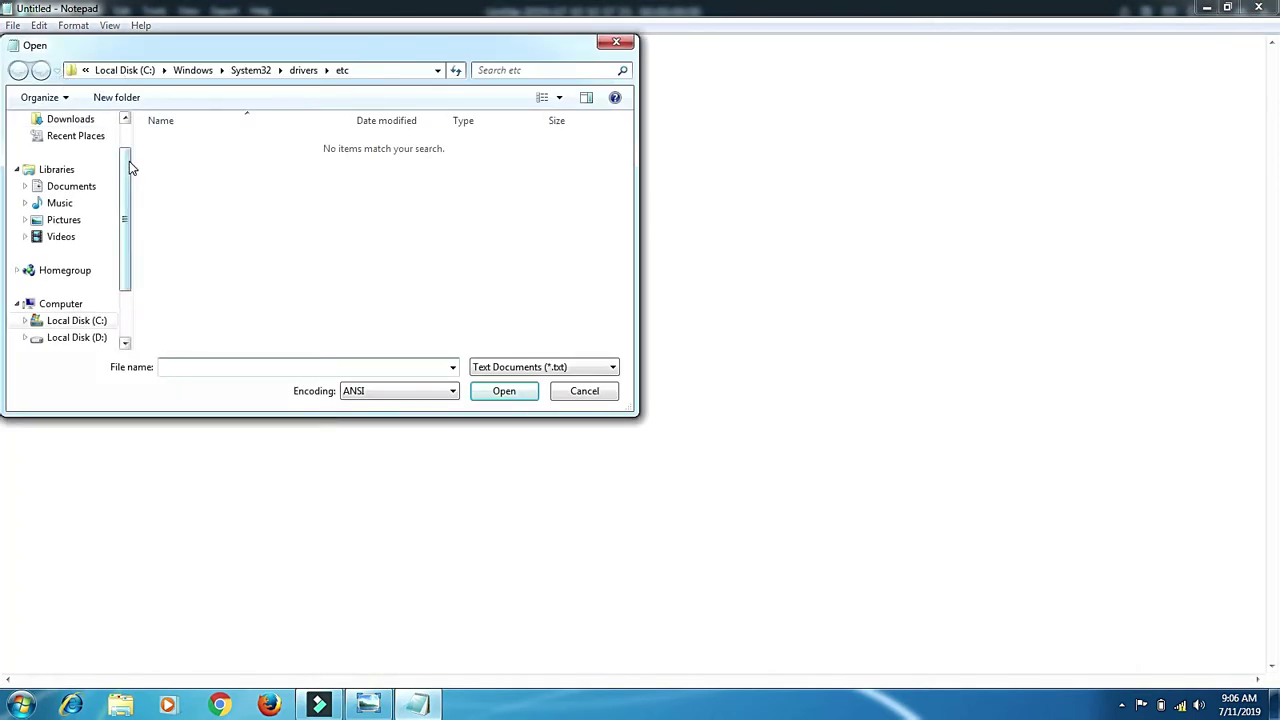
drag(126, 153, 126, 196)
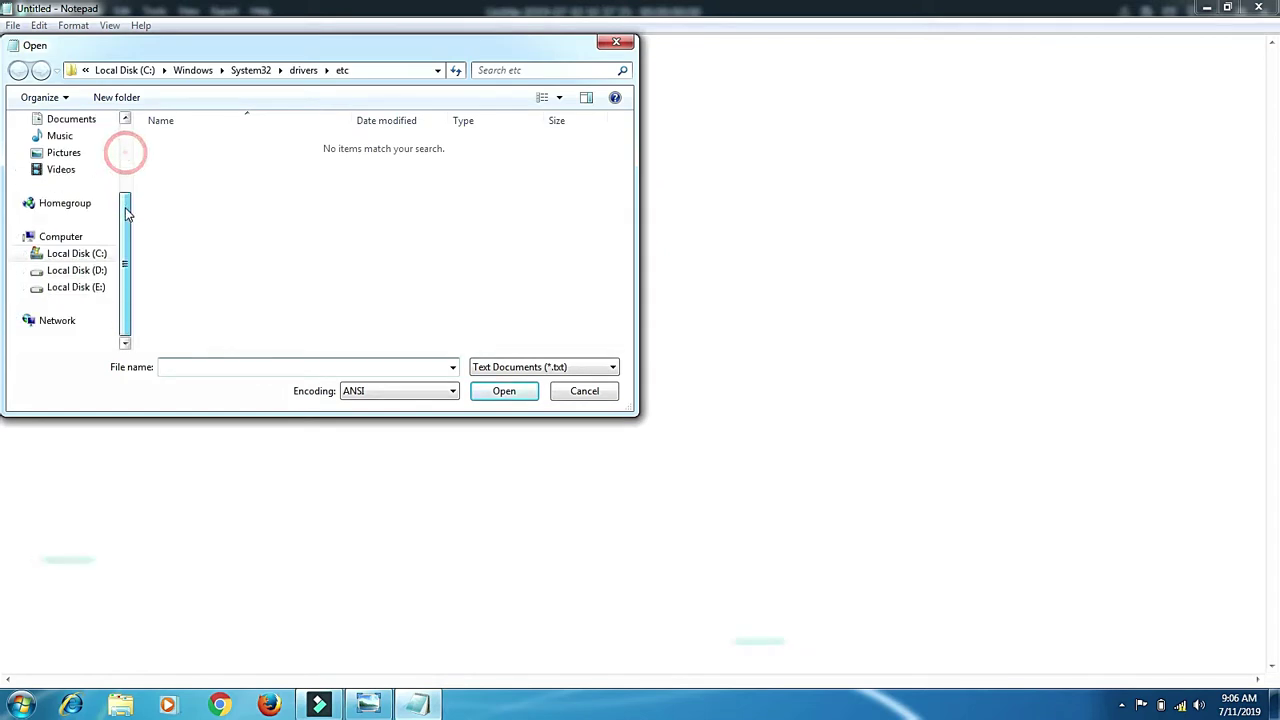
click(98, 257)
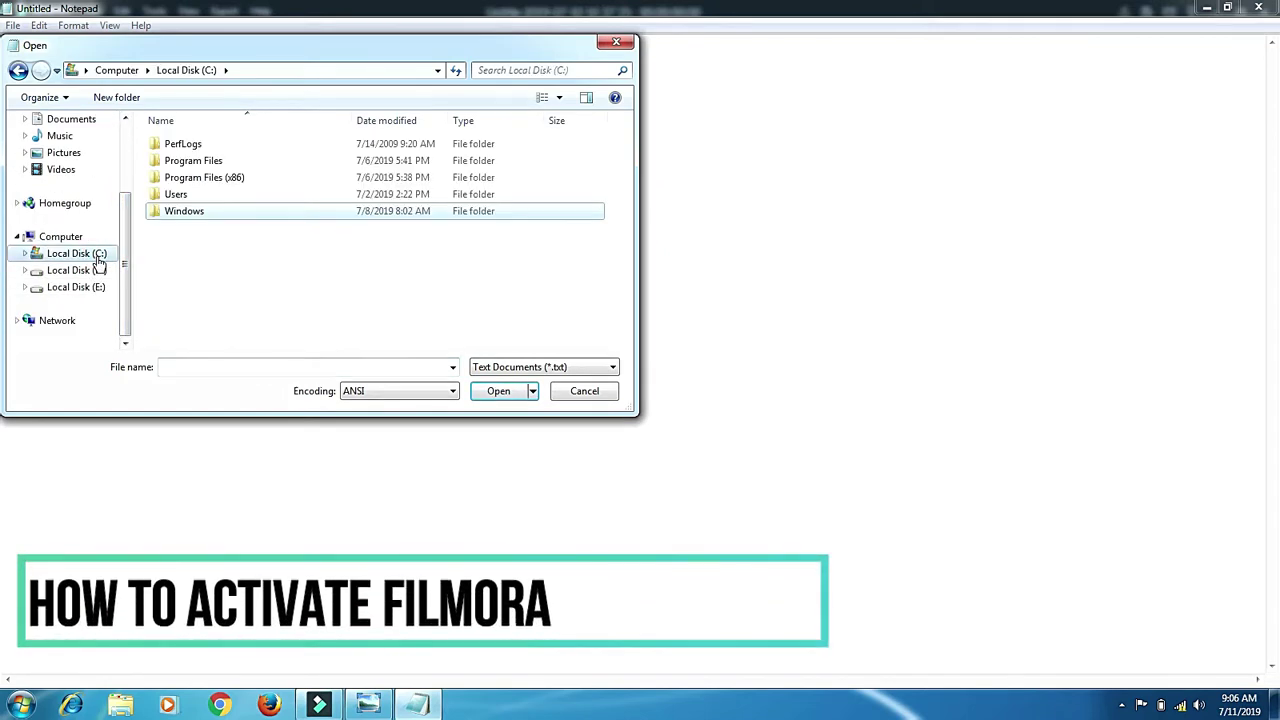
double_click(213, 211)
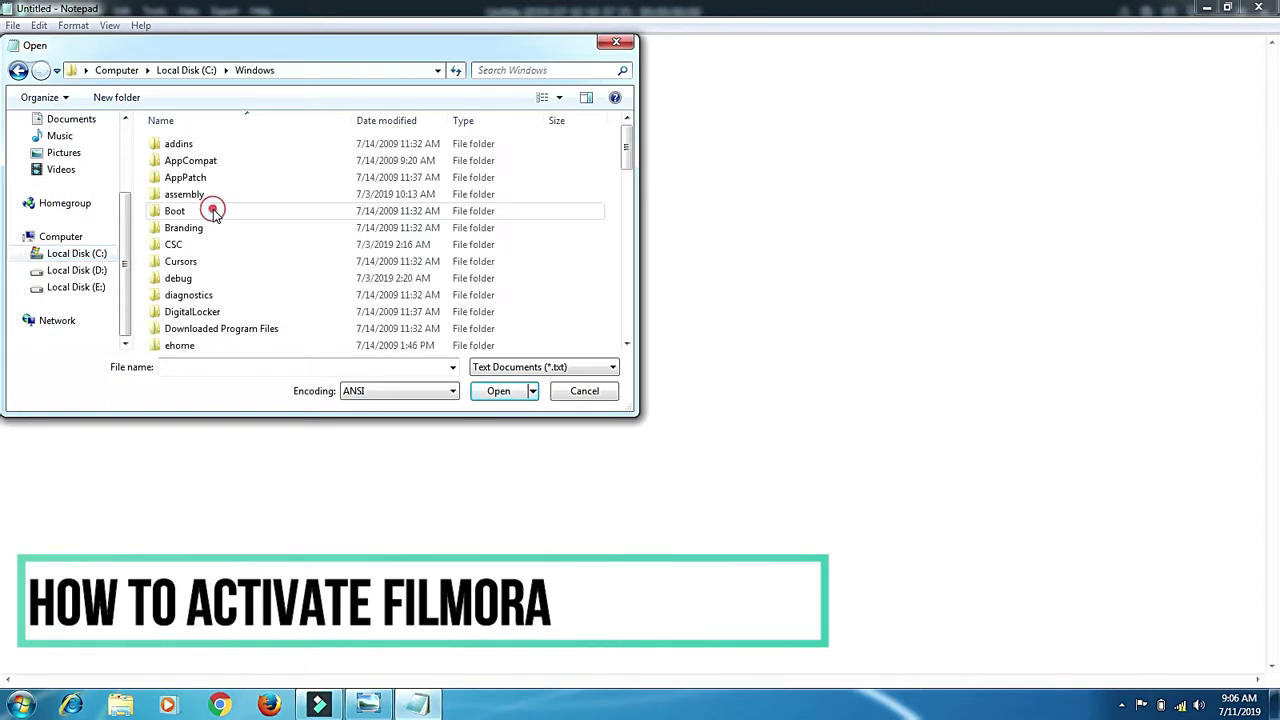
double_click(372, 46)
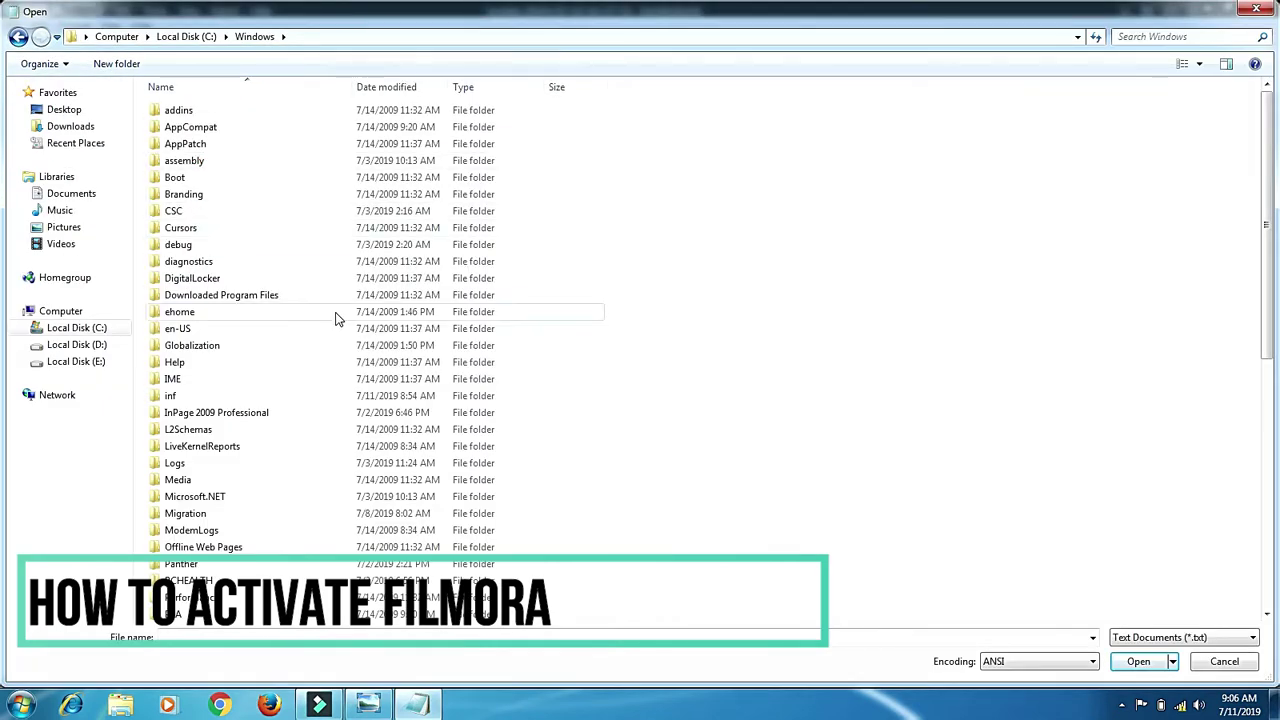
- Browse from the Windows folder into System32\drivers\etc
scroll(351, 414, down, 9)
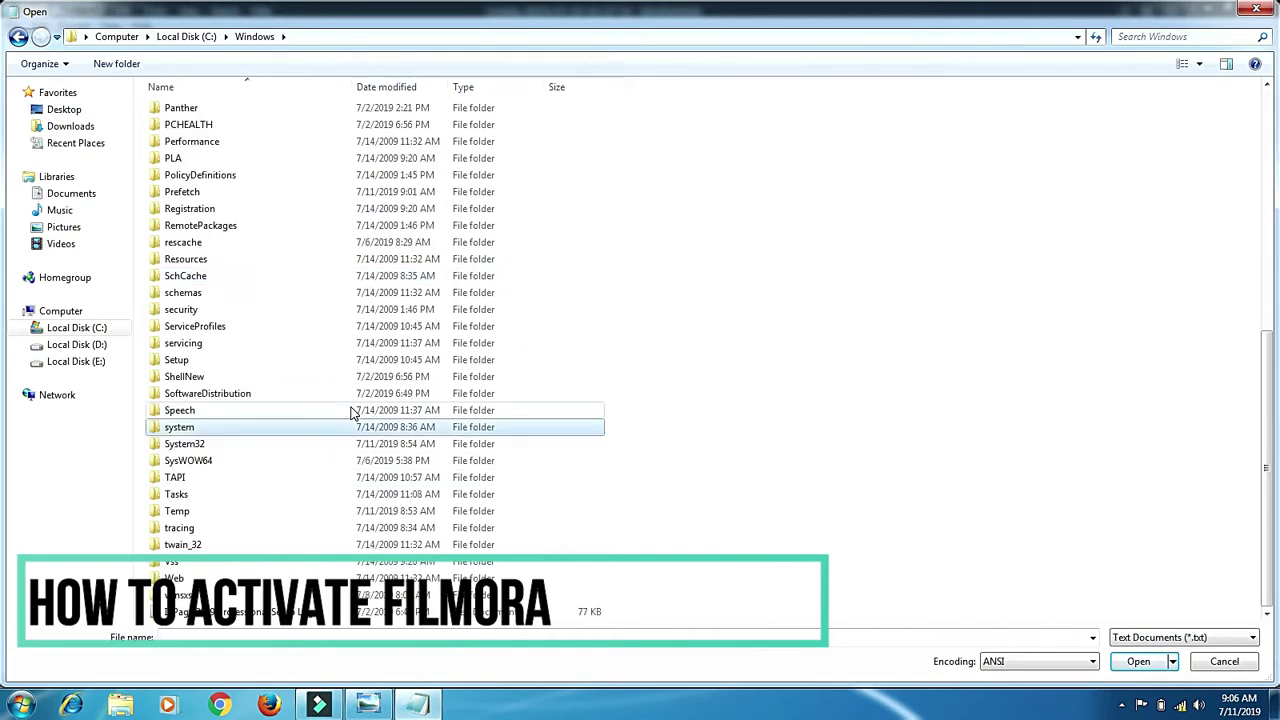
double_click(323, 443)
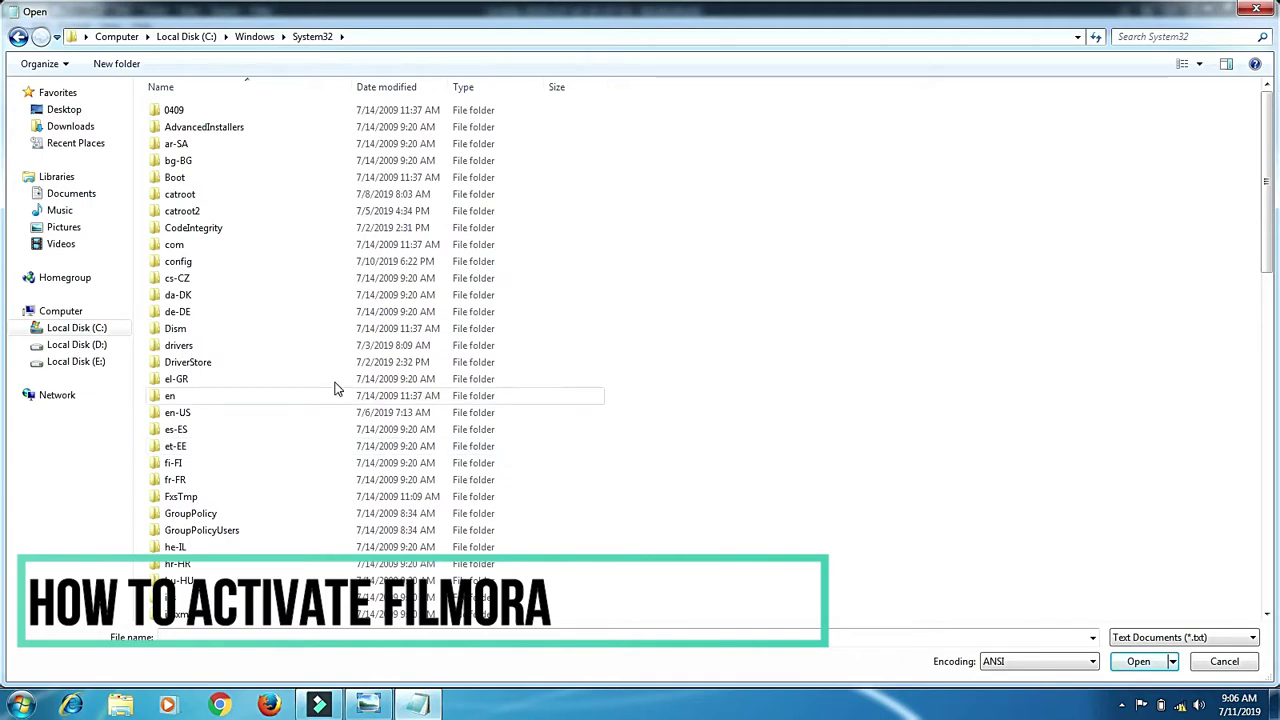
text(dr)
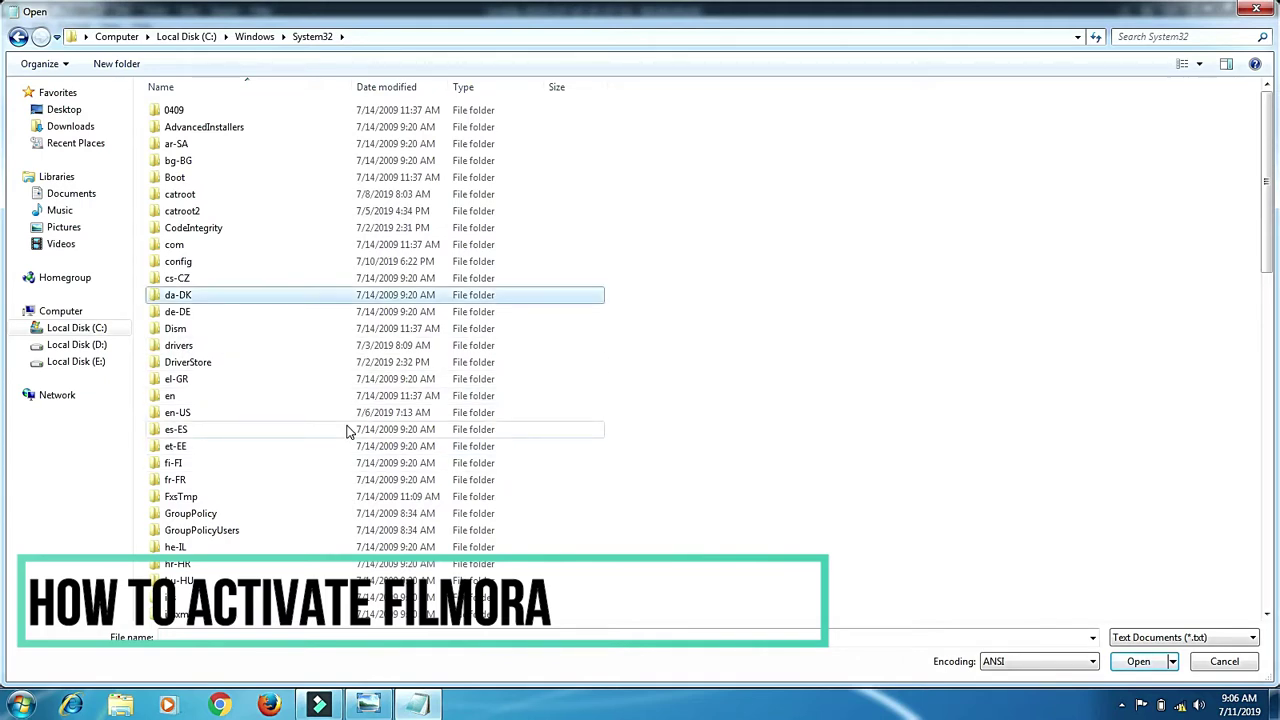
double_click(280, 348)
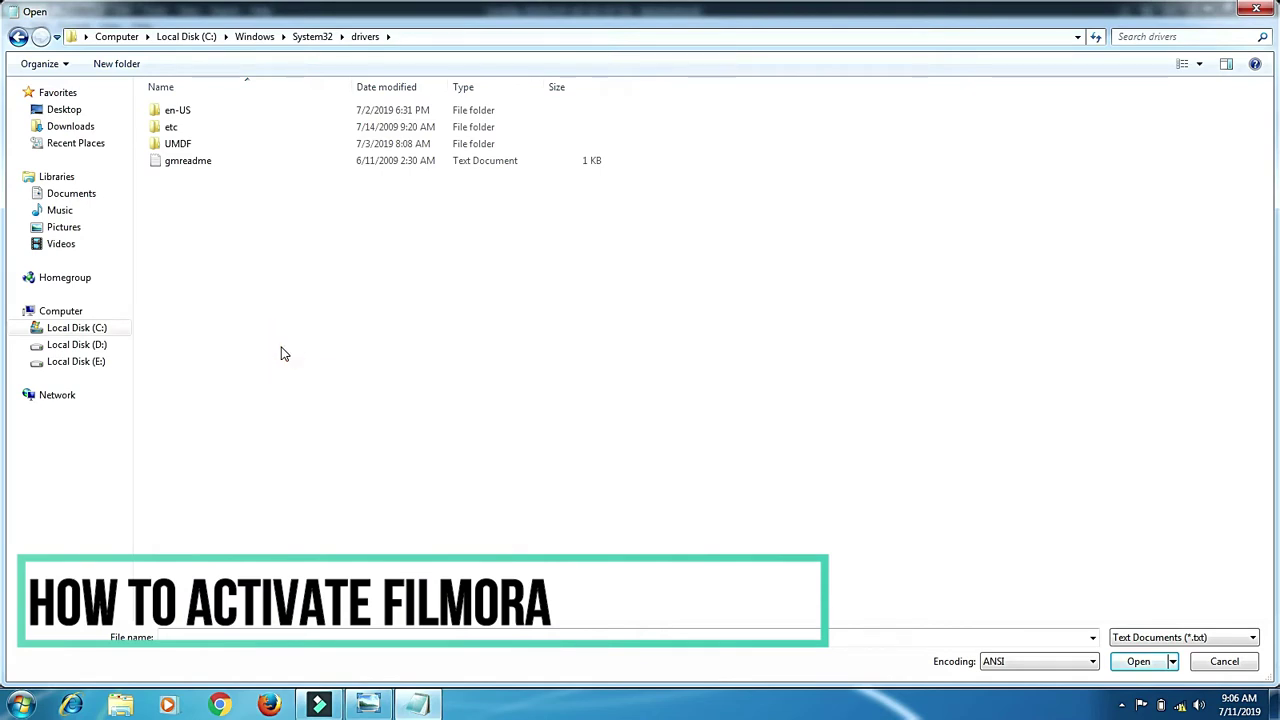
double_click(296, 132)
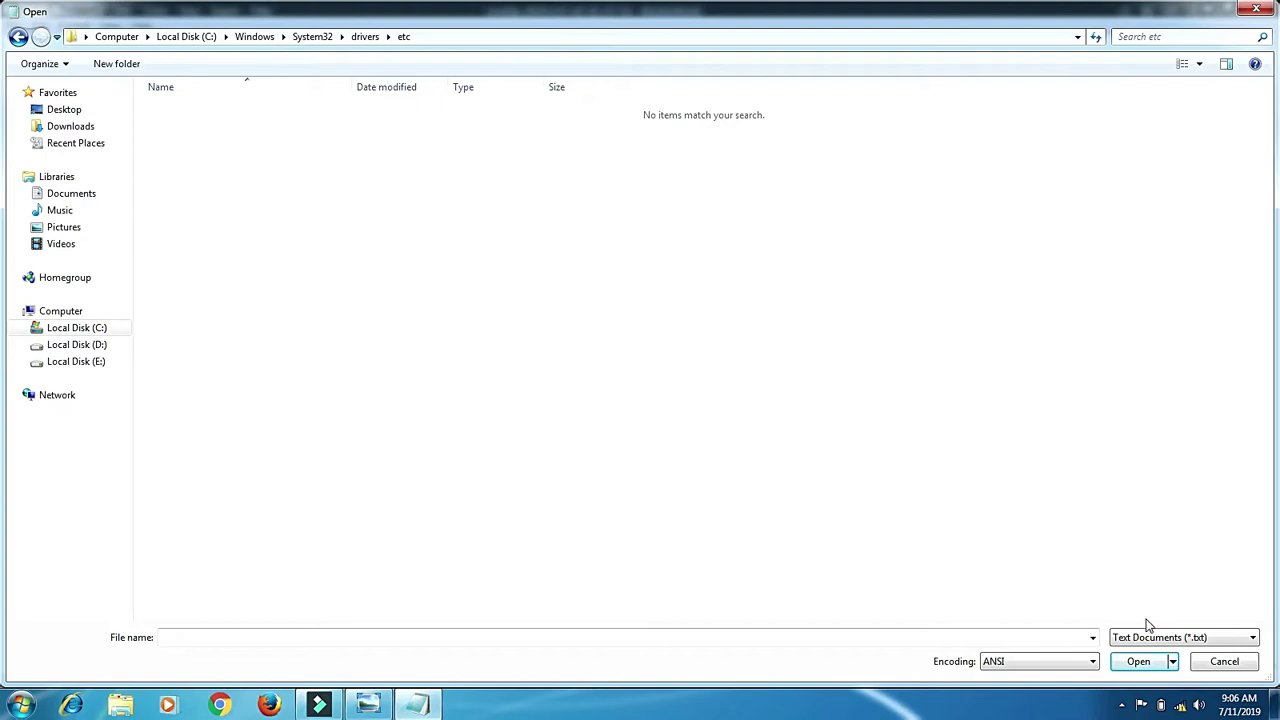
- Set the file type filter to All Files and open the hosts file
click(1246, 638)
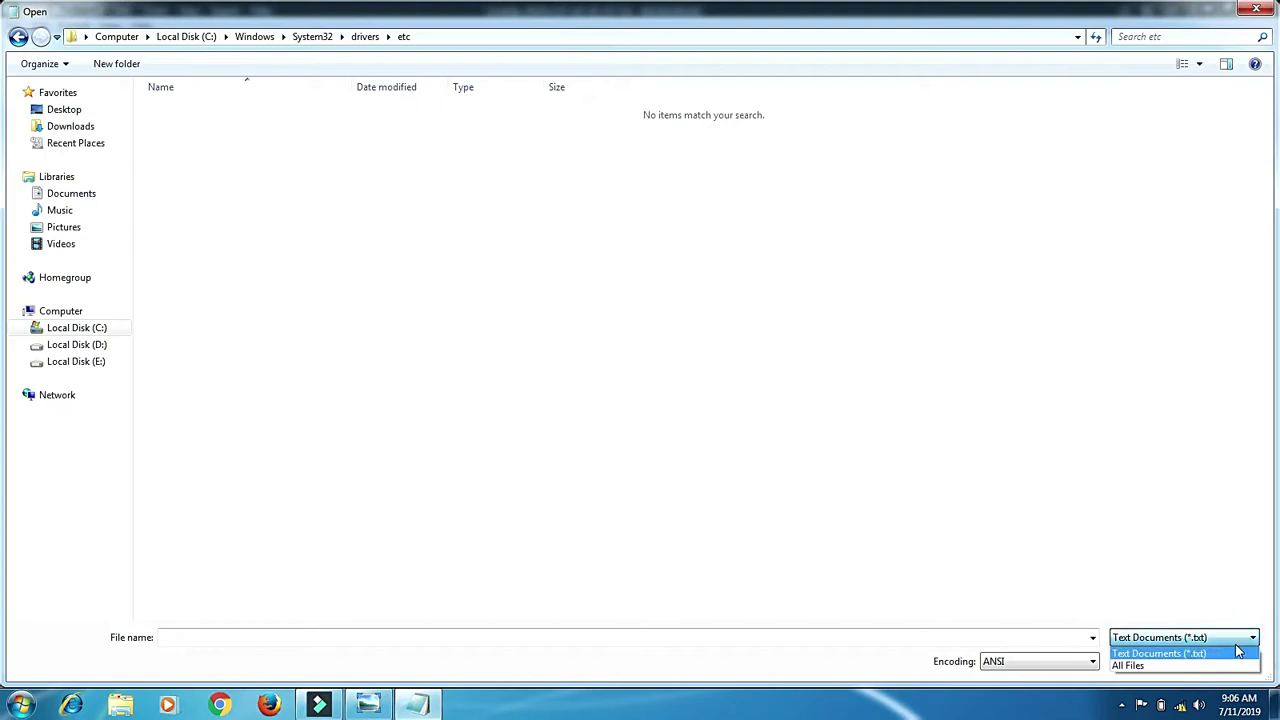
click(1225, 662)
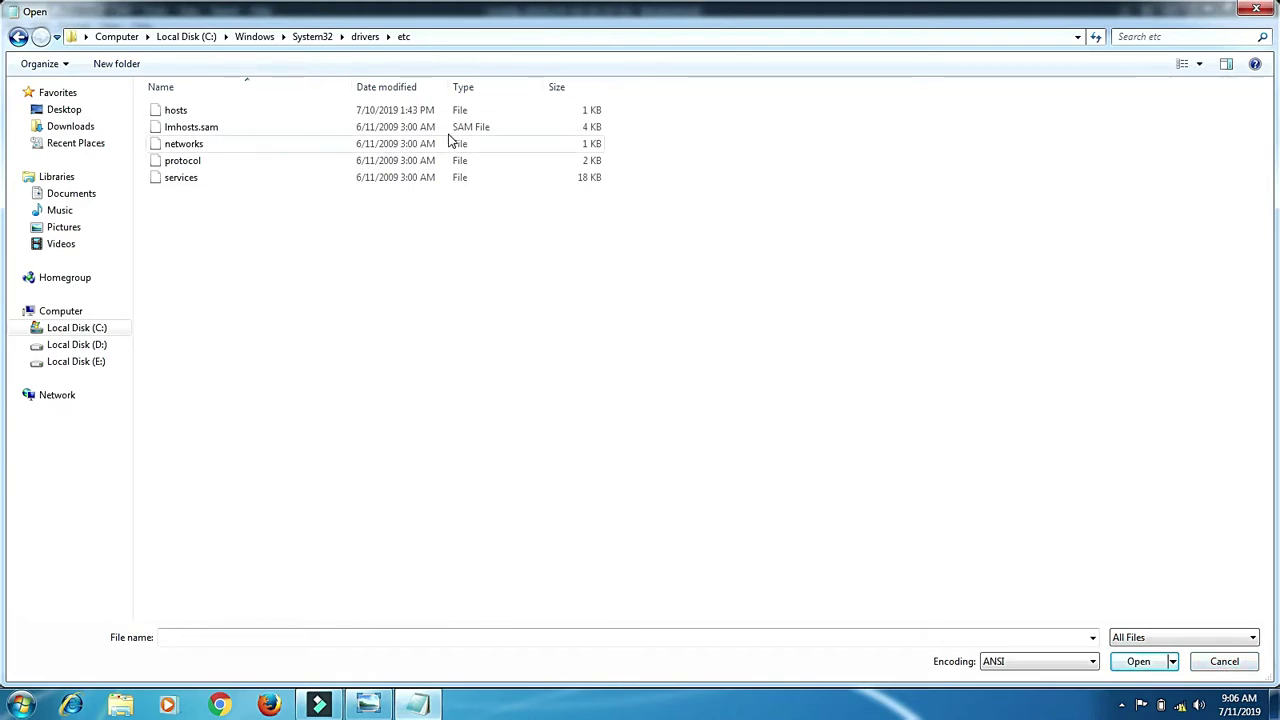
double_click(416, 111)
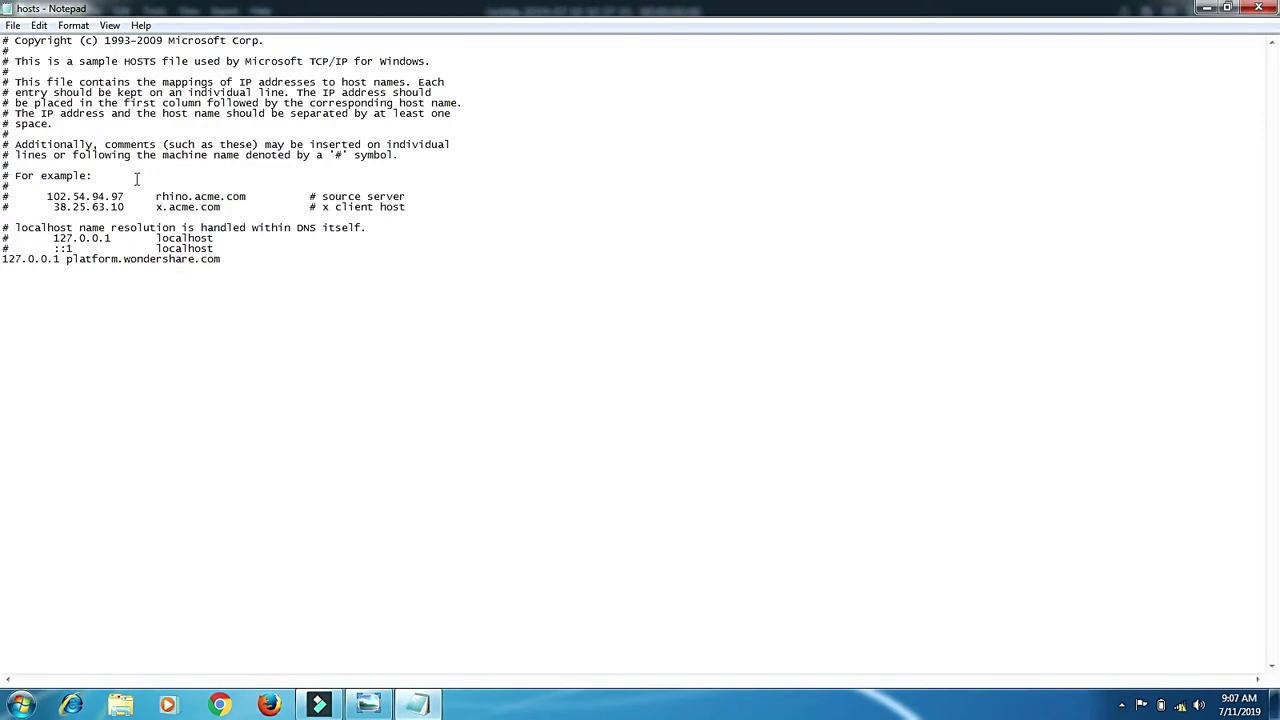
- Copy the line "127.0.0.1 platform.wondershare.com" and paste a duplicate directly below it in the hosts file
double_click(112, 260)
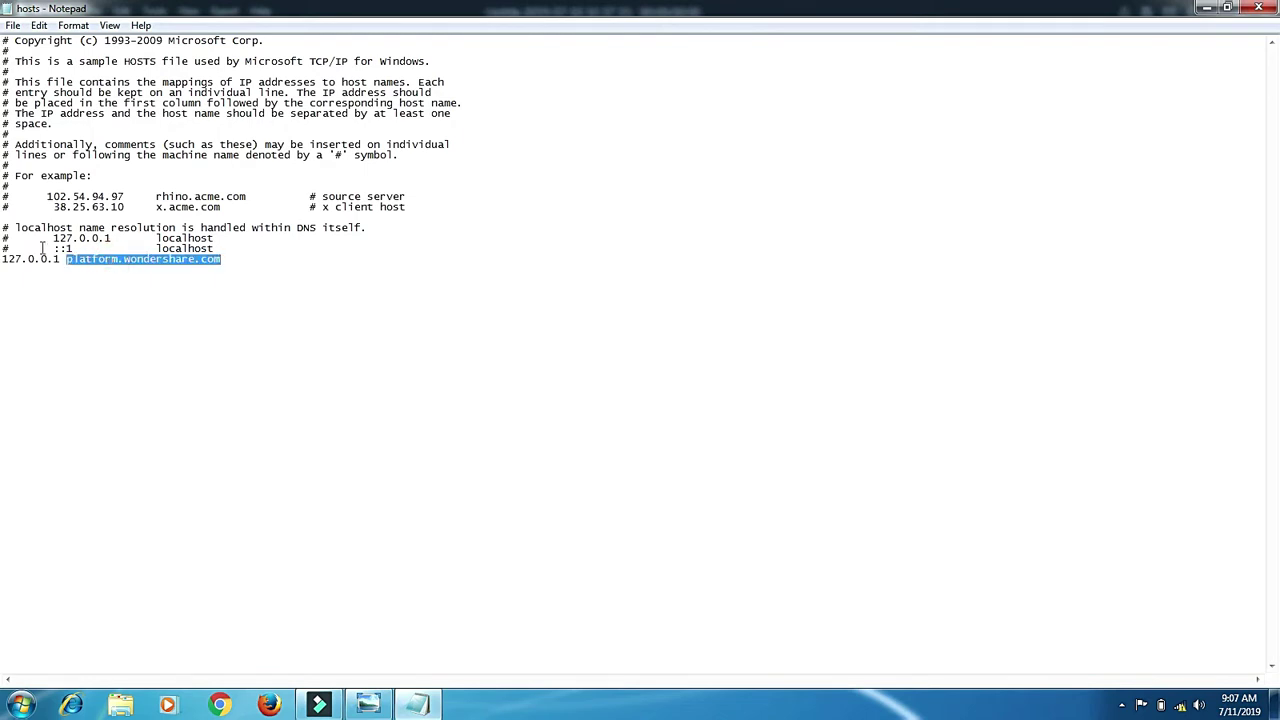
click(8, 267)
click(5, 259)
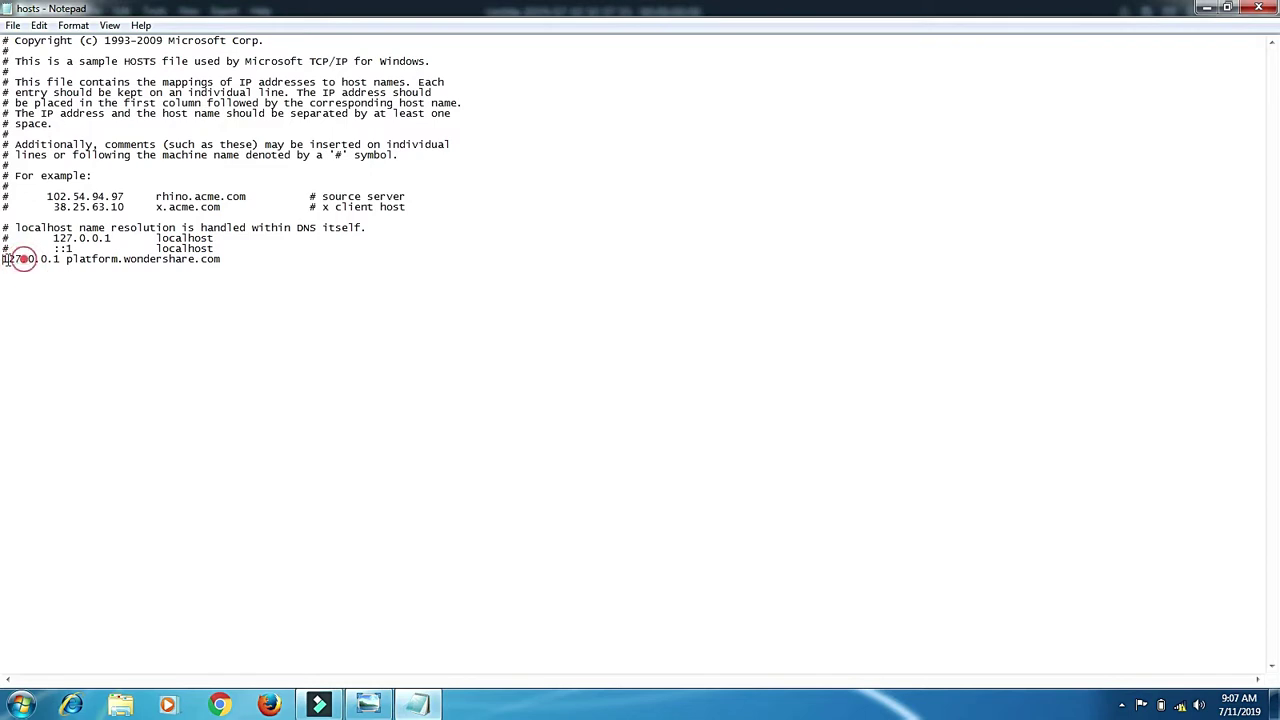
key(shift+Right)
key(shift+Right)
key(shift+Right)
key(shift+Right)
key(shift+Right)
key(shift+Right)
key(shift+Right)
key(shift+Right)
key(shift+Right)
key(shift+Right)
key(shift+Right)
key(shift+Right)
key(shift+Right)
key(shift+Right)
key(shift+Right)
key(shift+Right)
key(shift+Right)
key(shift+Right)
key(shift+Right)
key(shift+Right)
key(ctrl+c)
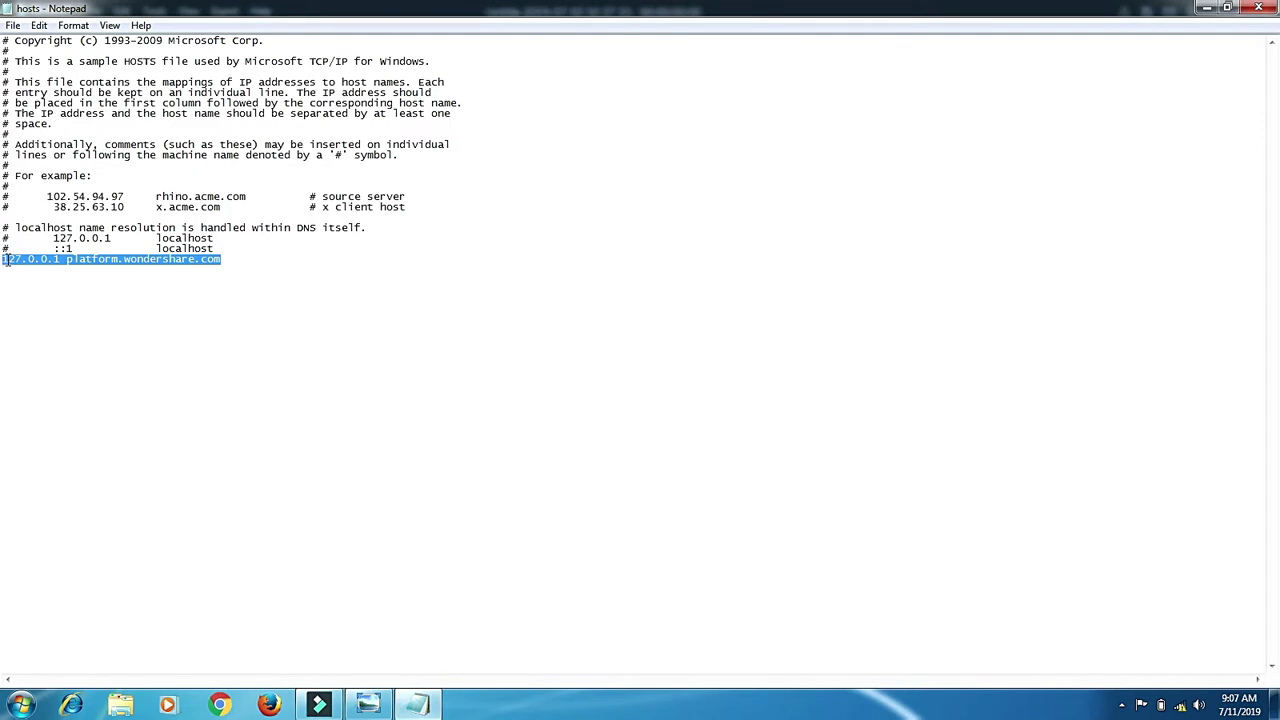
click(157, 343)
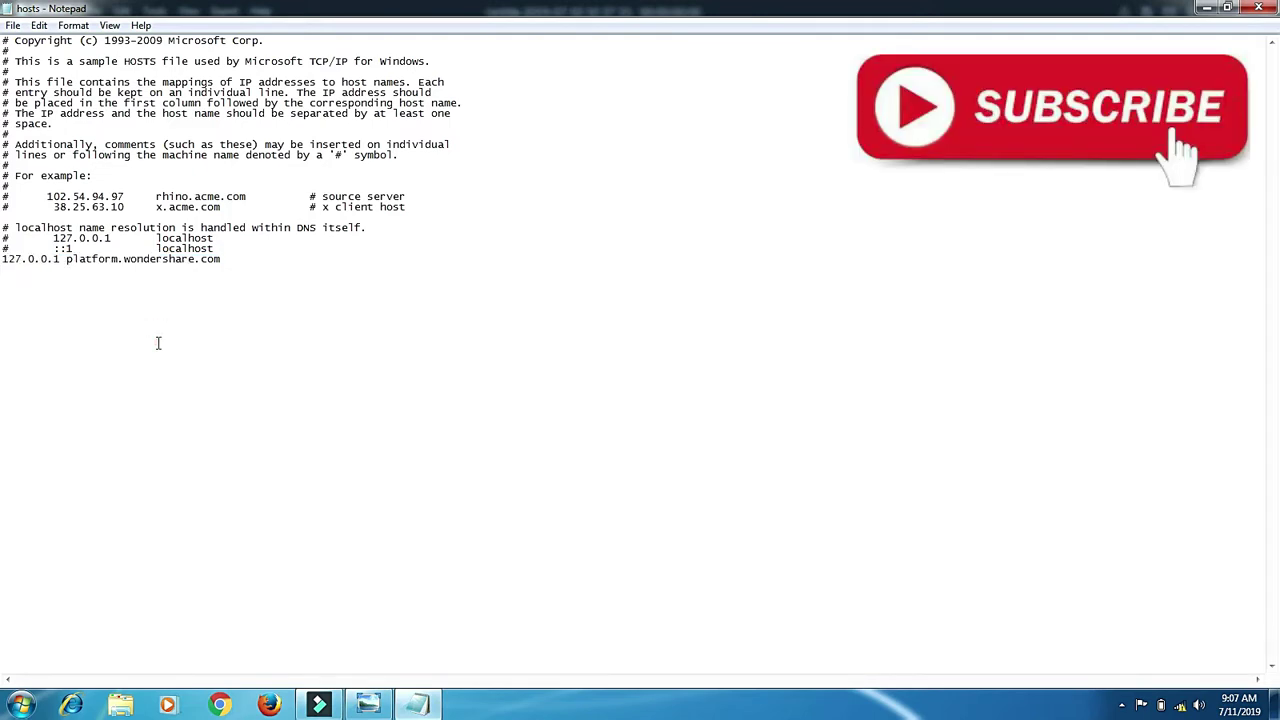
key(ctrl+v)
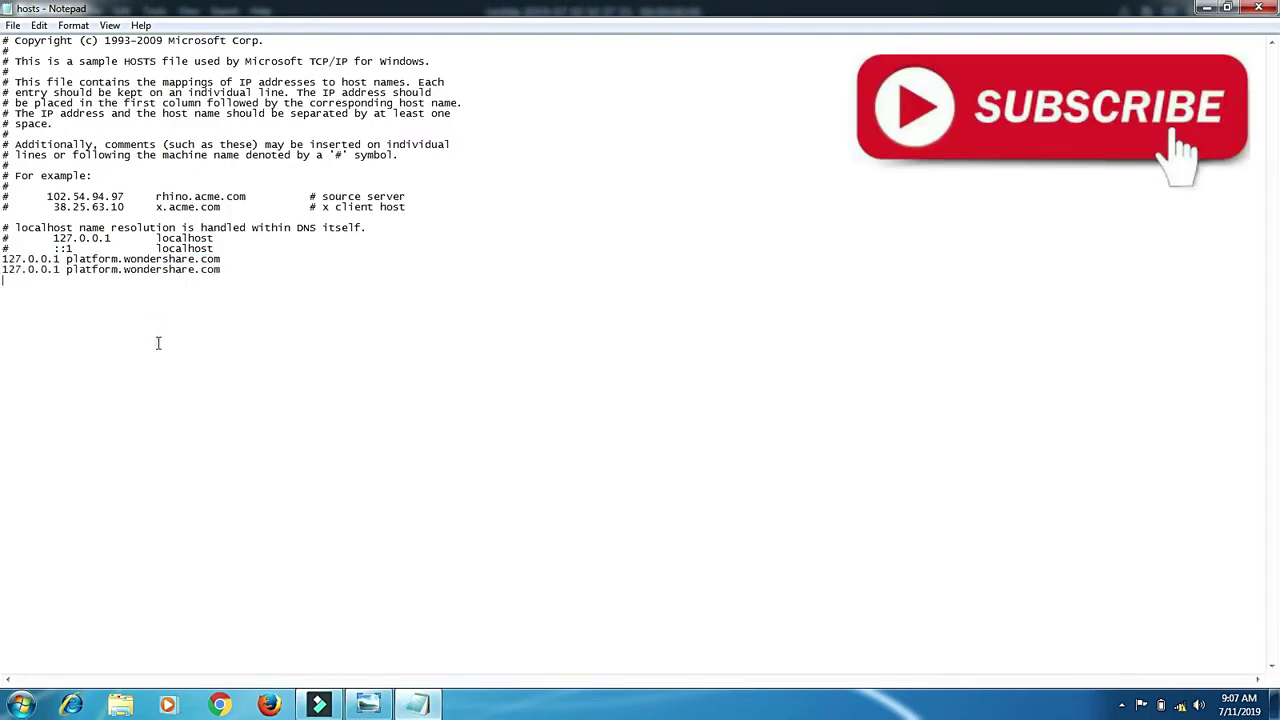
- Delete the duplicated "127.0.0.1 platform.wondershare.com" line from the end of the hosts file
double_click(149, 274)
click(150, 272)
key(BackSpace)
key(BackSpace)
key(BackSpace)
key(BackSpace)
key(BackSpace)
key(BackSpace)
key(BackSpace)
key(BackSpace)
key(BackSpace)
key(BackSpace)
key(BackSpace)
key(BackSpace)
key(BackSpace)
key(BackSpace)
key(BackSpace)
key(BackSpace)
key(BackSpace)
key(BackSpace)
key(BackSpace)
key(BackSpace)
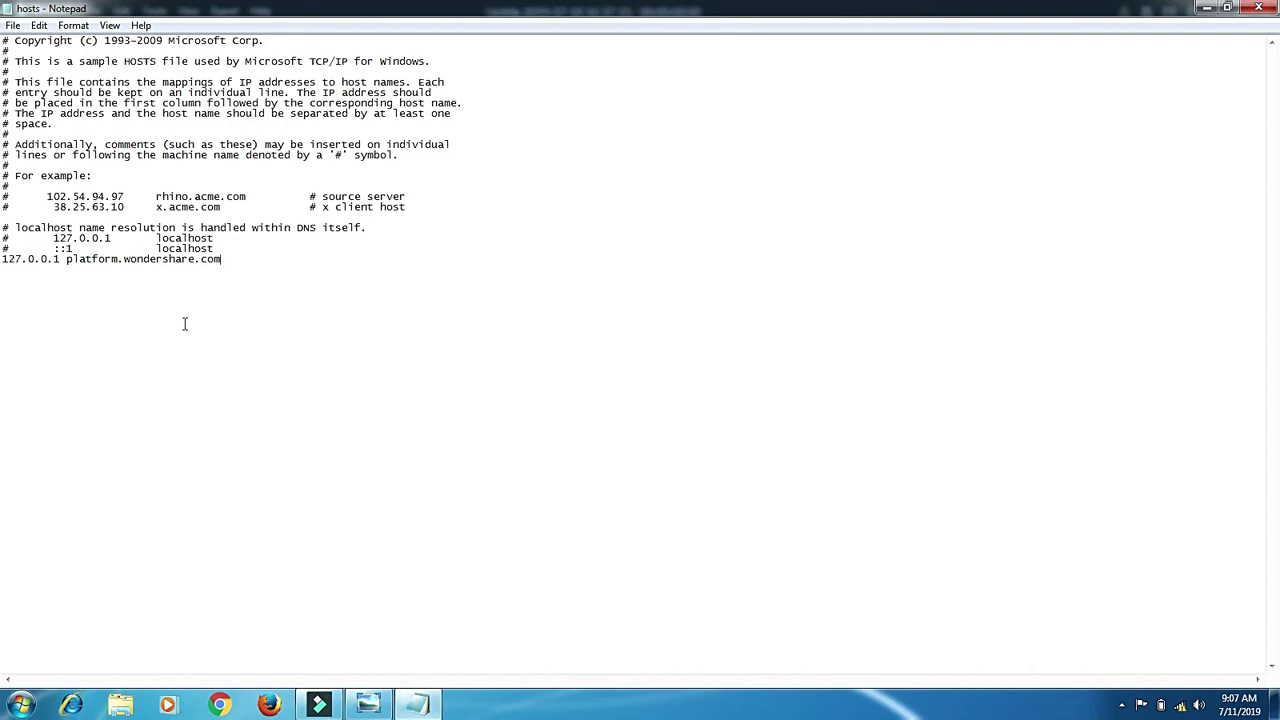
- Copy the line "127.0.0.1 platform.wondershare.com" and paste it into a new Microsoft Word document
double_click(142, 251)
click(141, 250)
click(139, 266)
double_click(129, 259)
click(129, 259)
drag(3, 259, 220, 259)
key(ctrl+c)
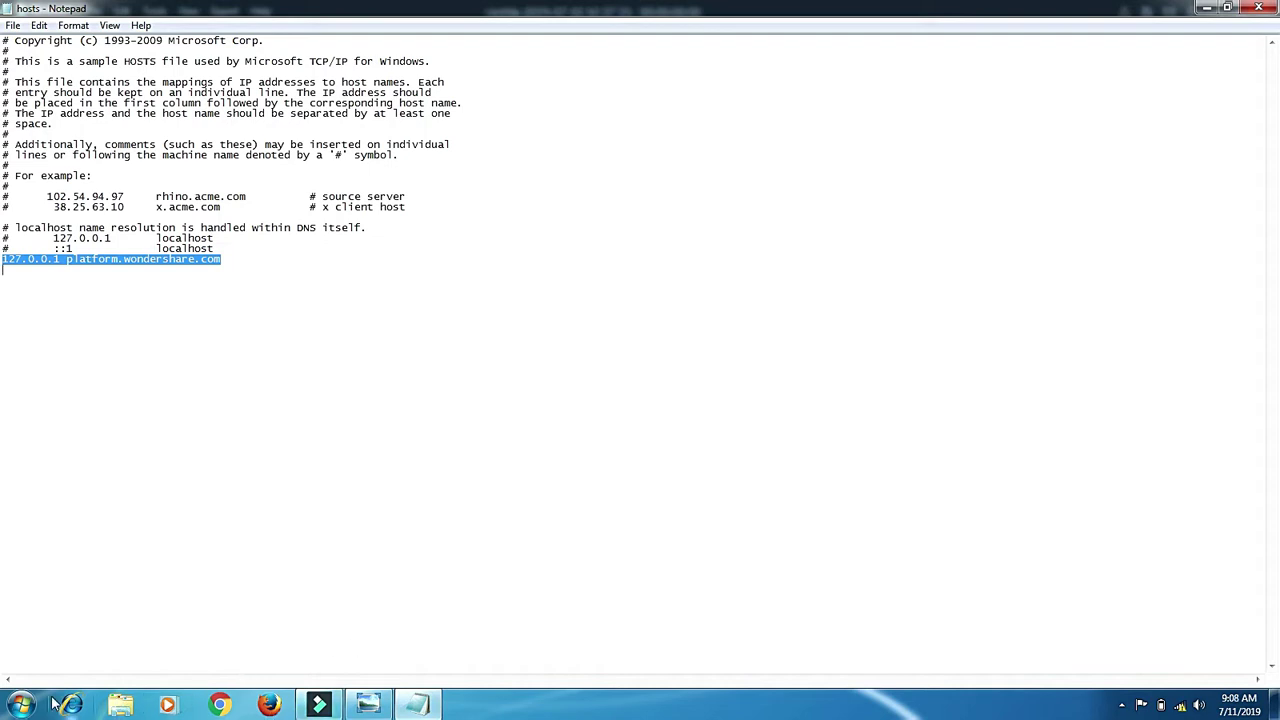
click(12, 700)
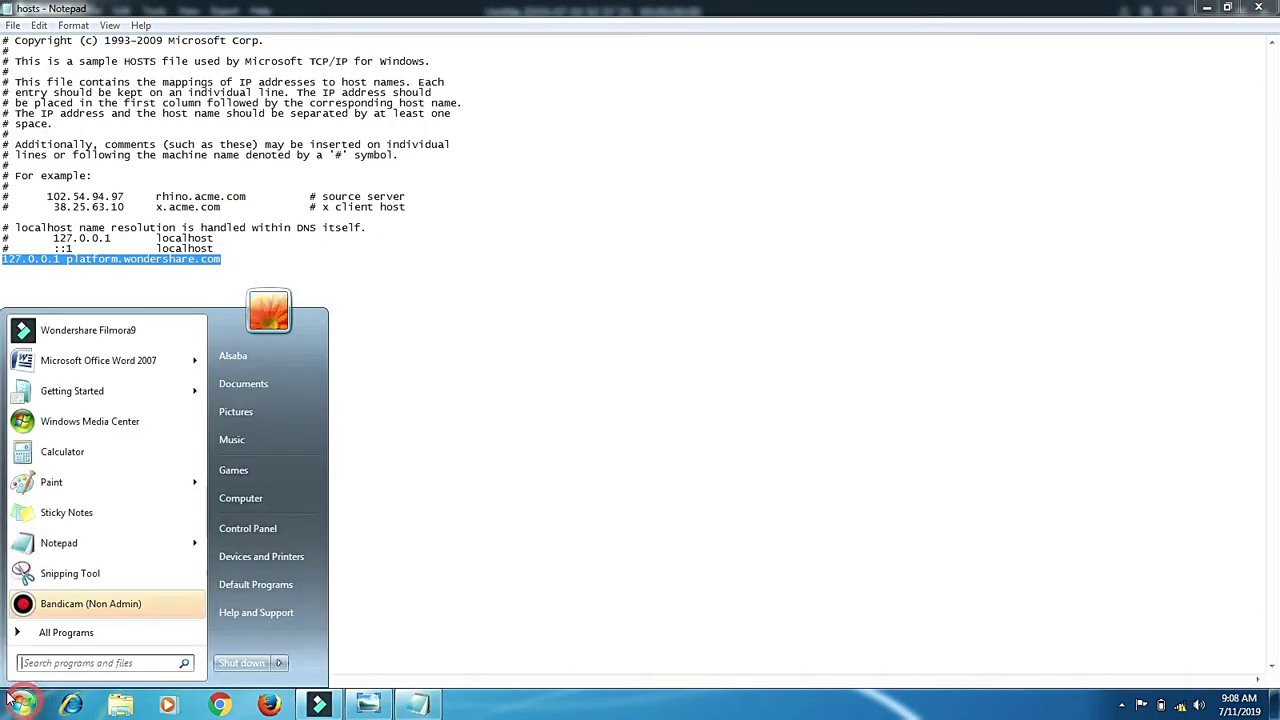
click(88, 362)
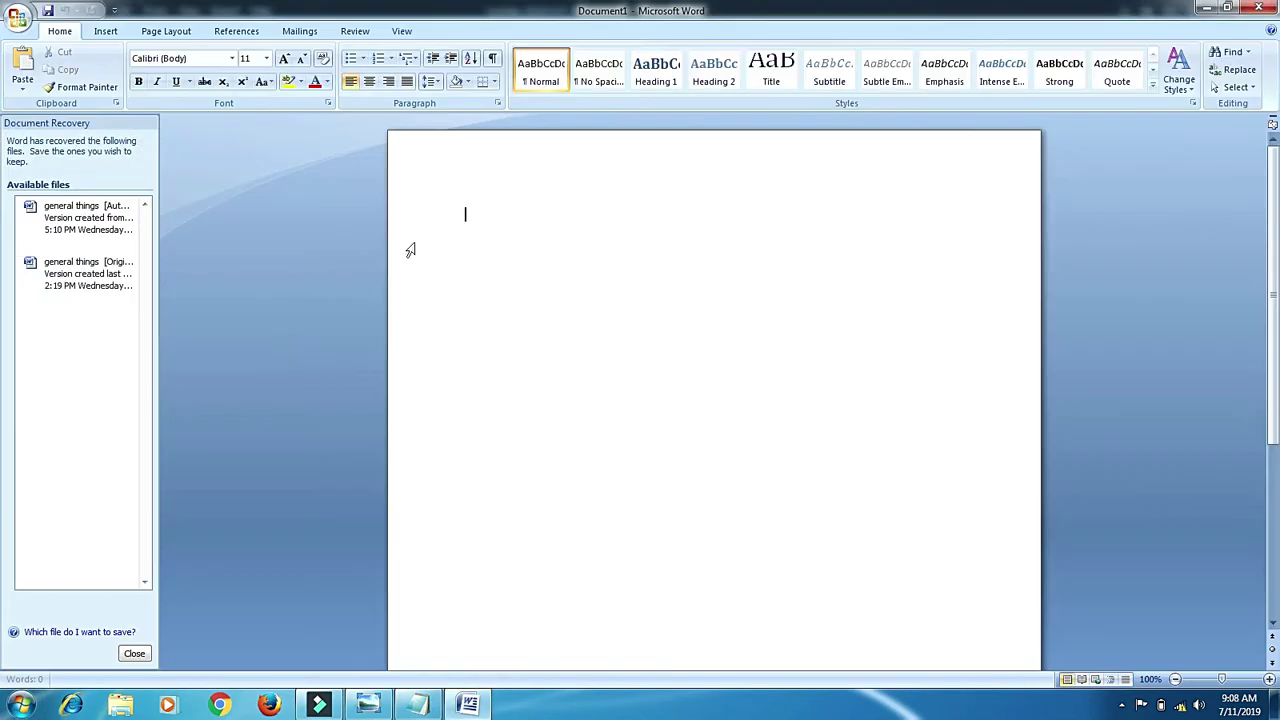
key(ctrl+v)
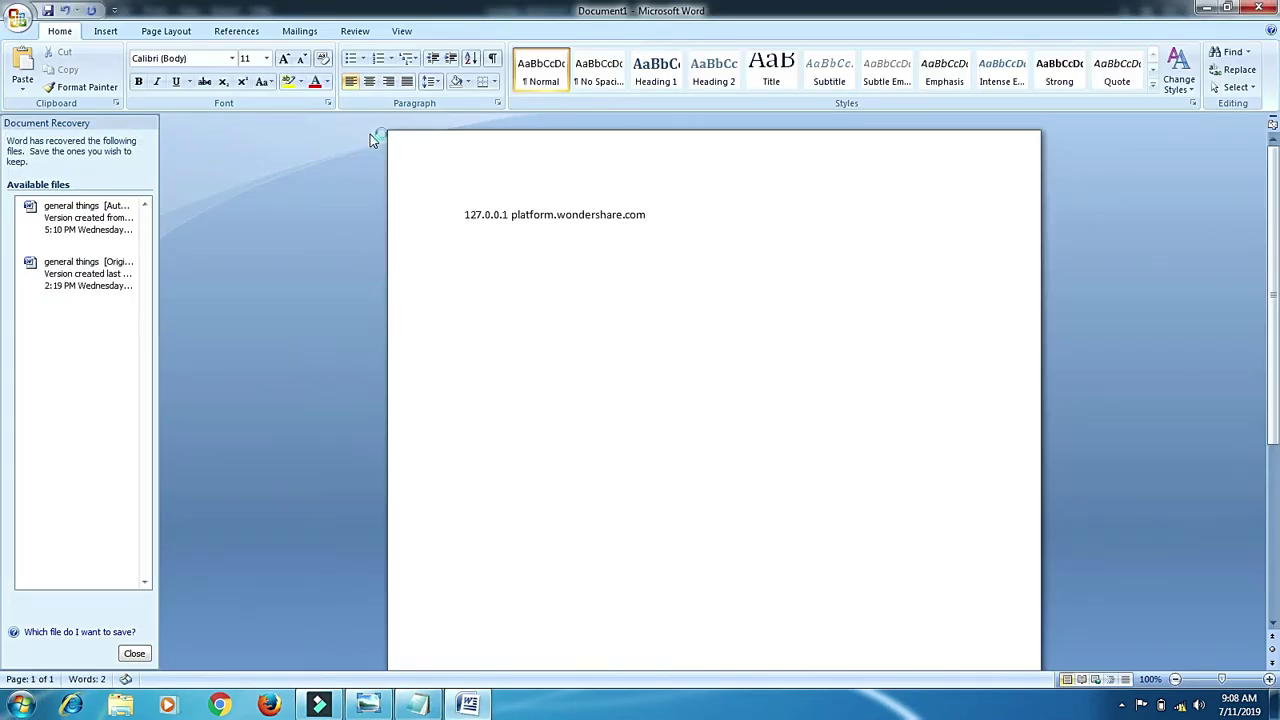
- Change the font of the whole pasted line to Arial Black
click(232, 59)
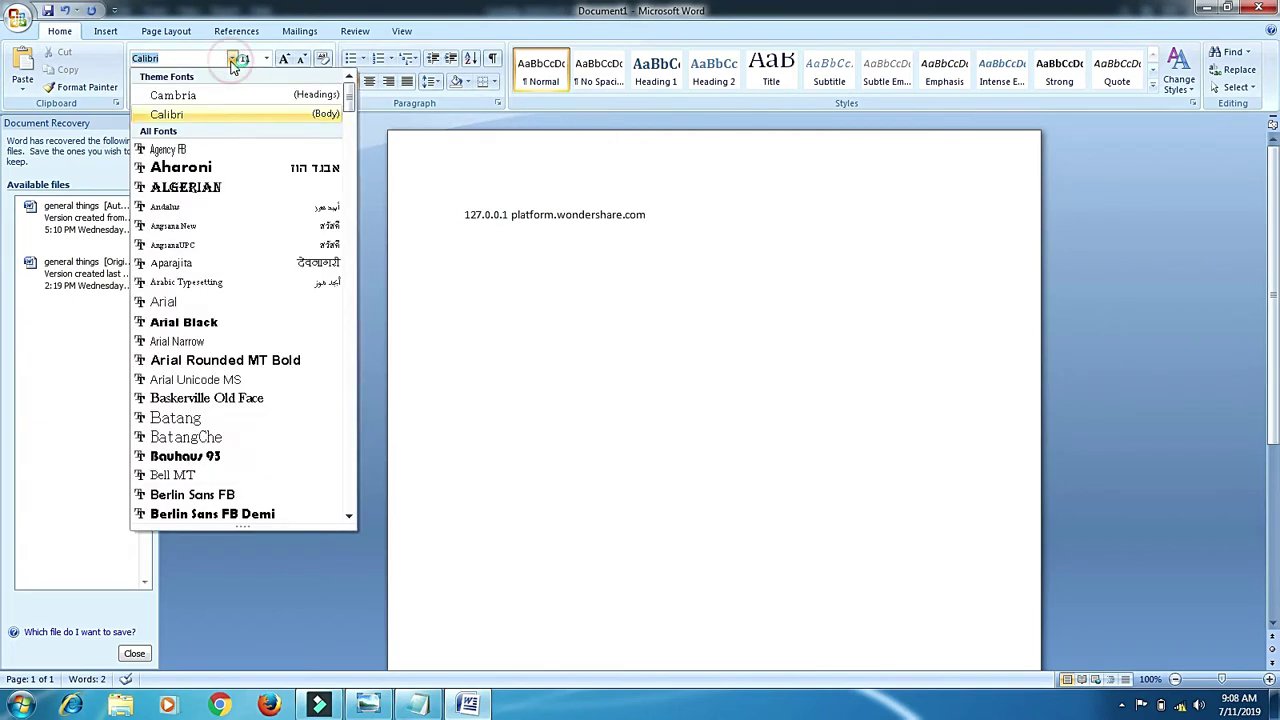
click(265, 59)
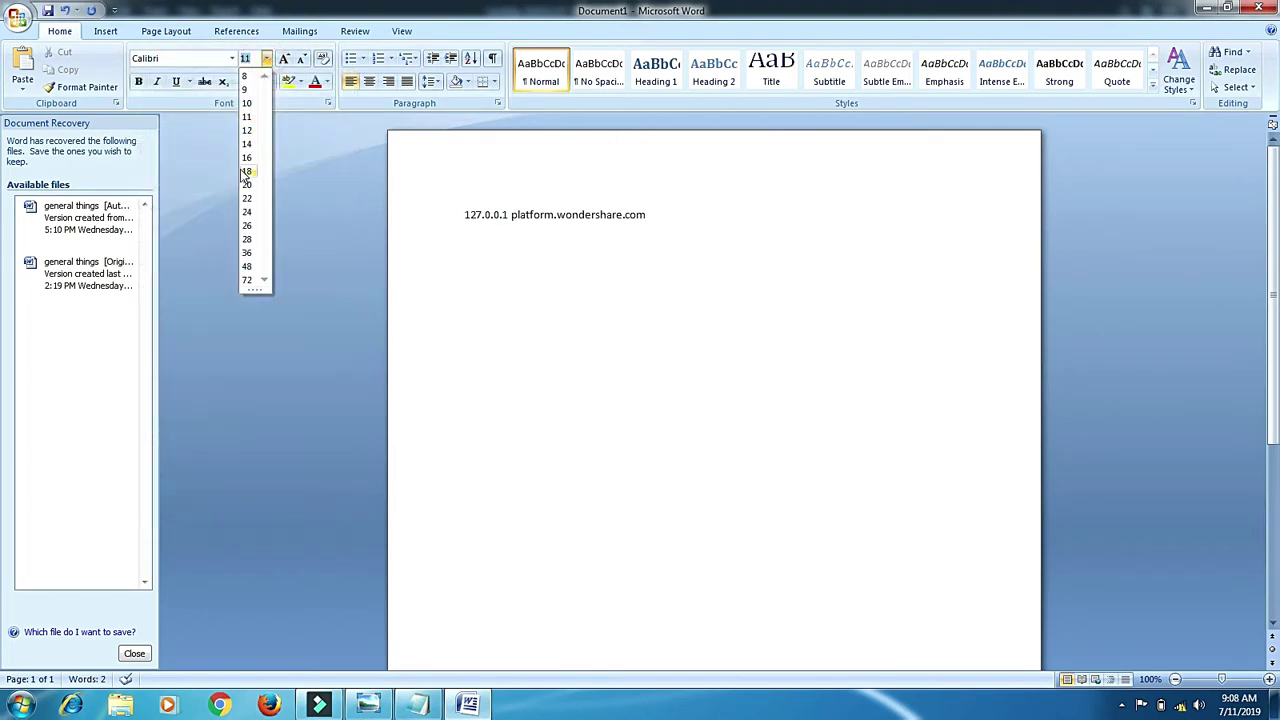
click(494, 218)
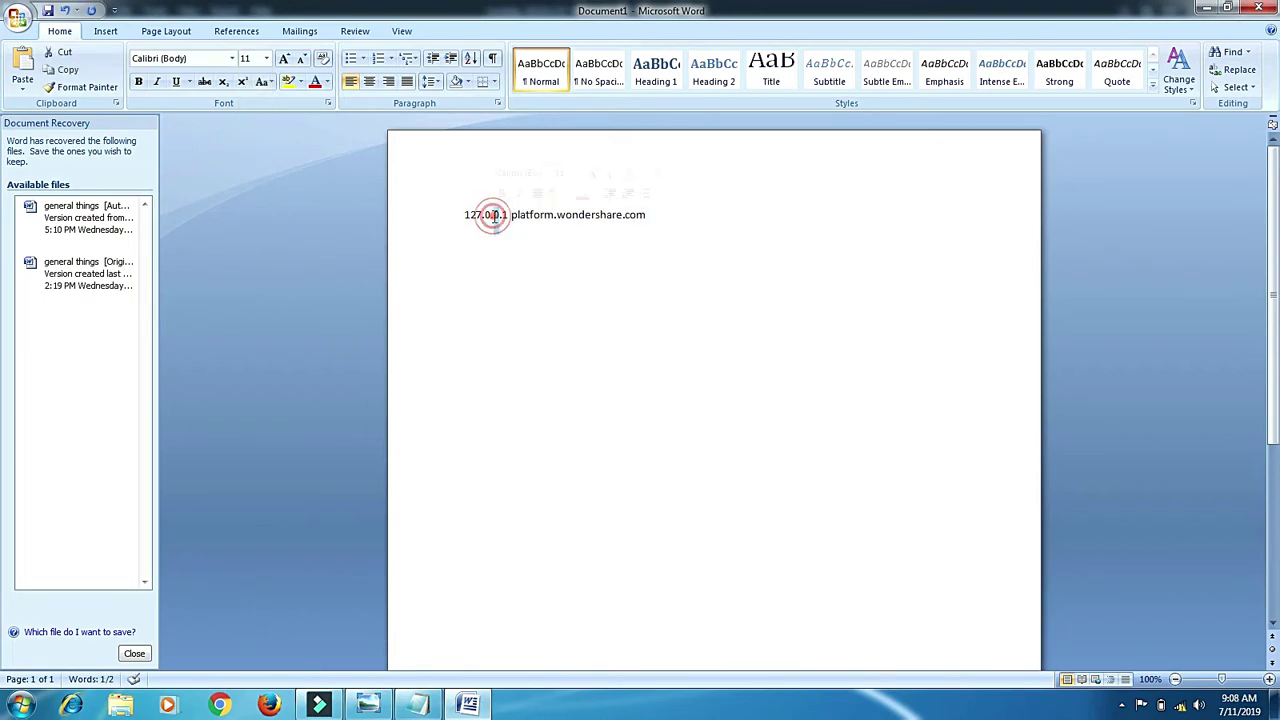
triple_click(494, 218)
click(231, 58)
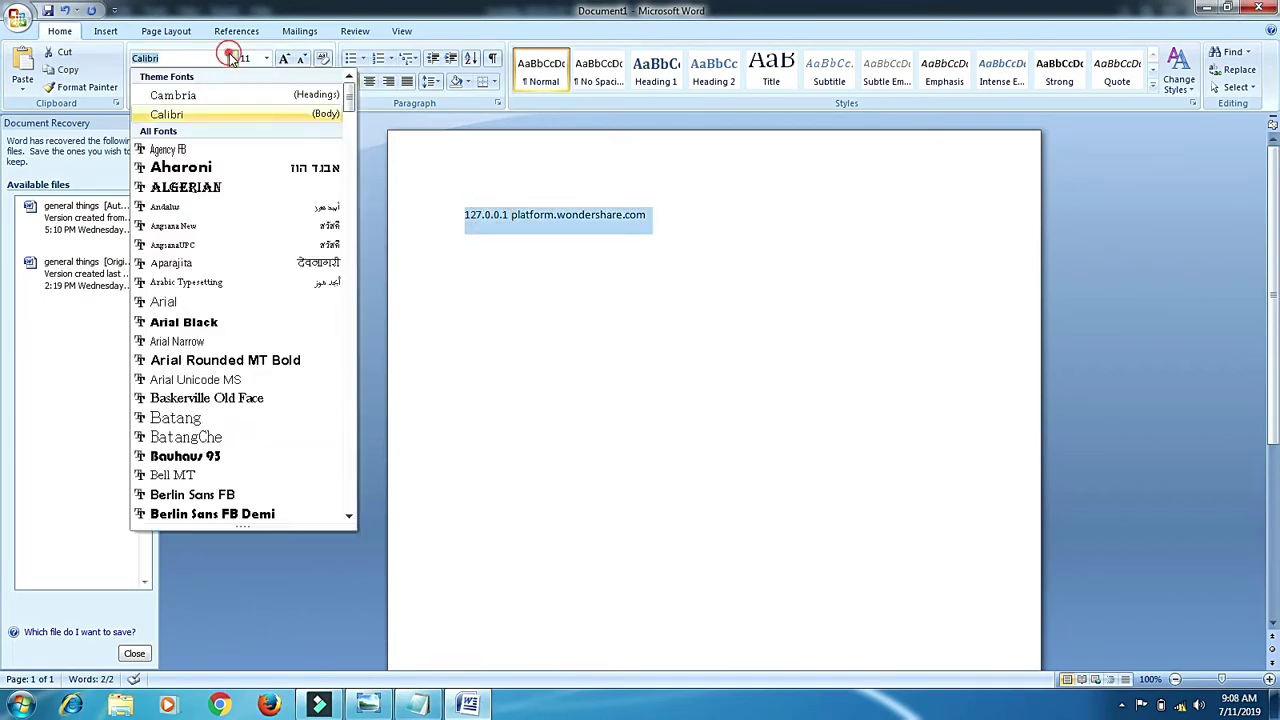
click(183, 322)
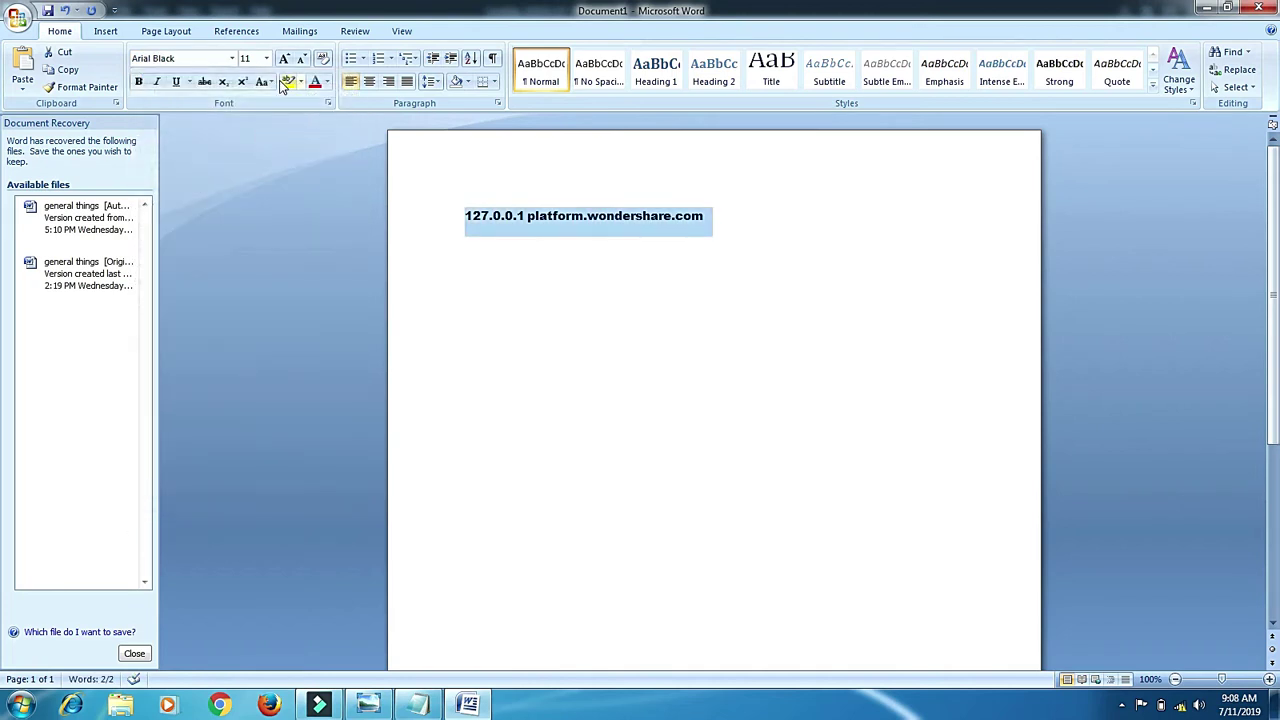
- Enlarge the selected line's font size to 20
click(284, 58)
click(284, 58)
click(284, 58)
click(284, 58)
click(284, 58)
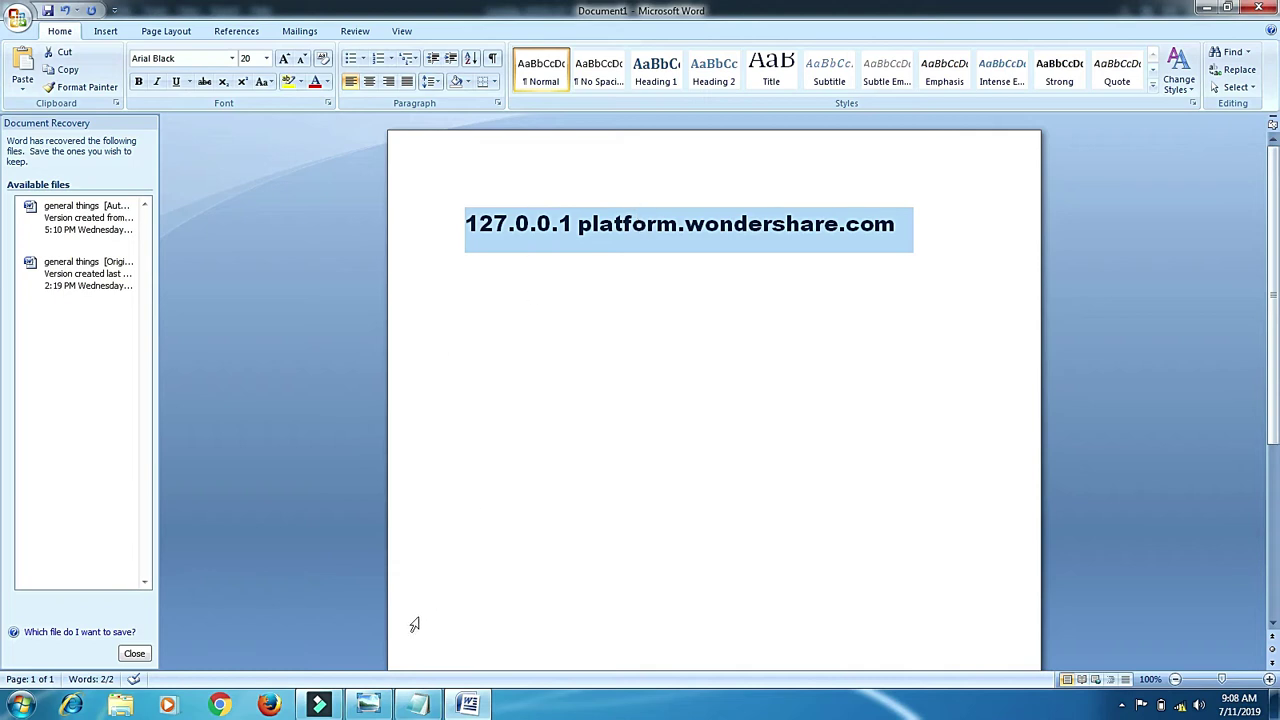
- Switch to the hosts file in Notepad and close it
drag(318, 705, 400, 700)
click(425, 704)
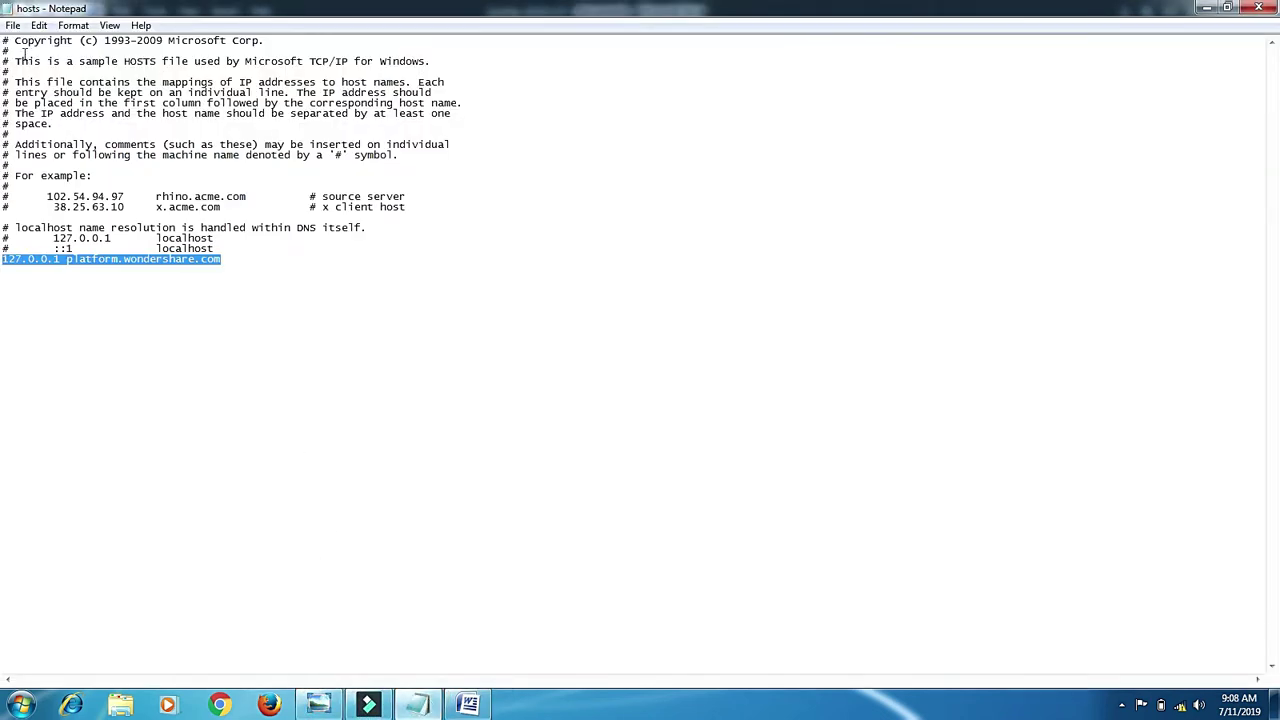
click(13, 25)
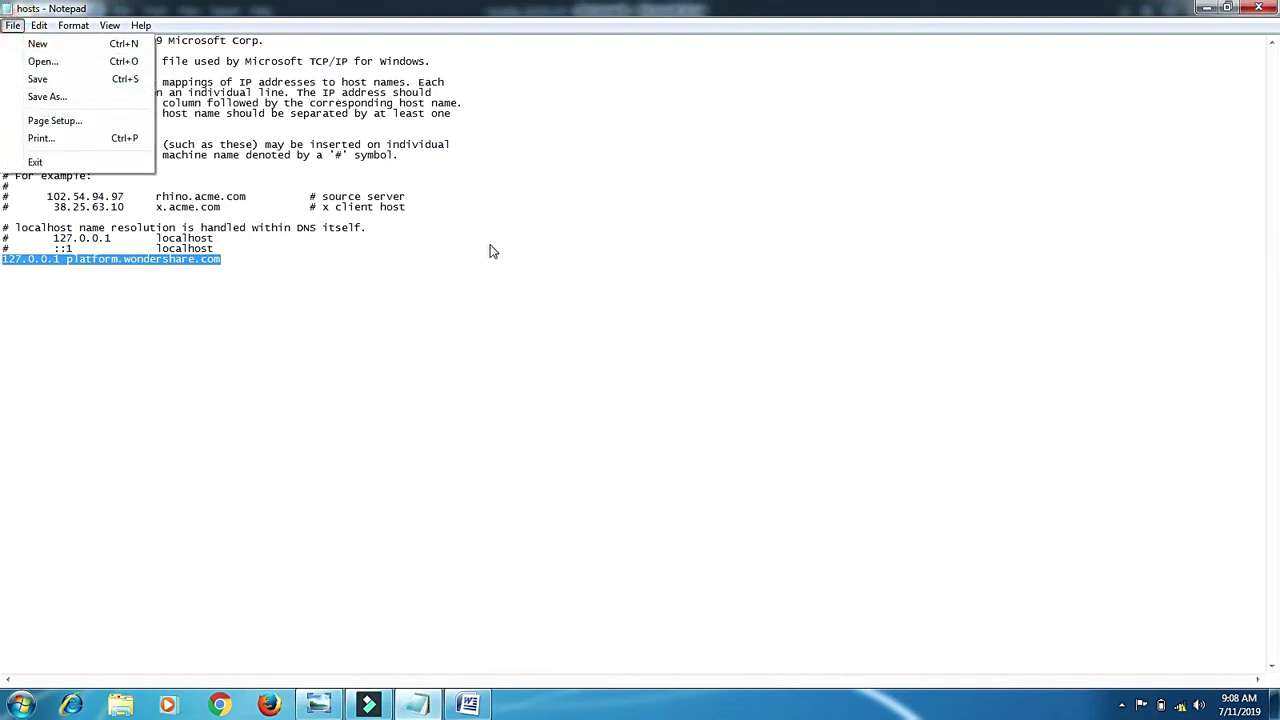
click(1268, 12)
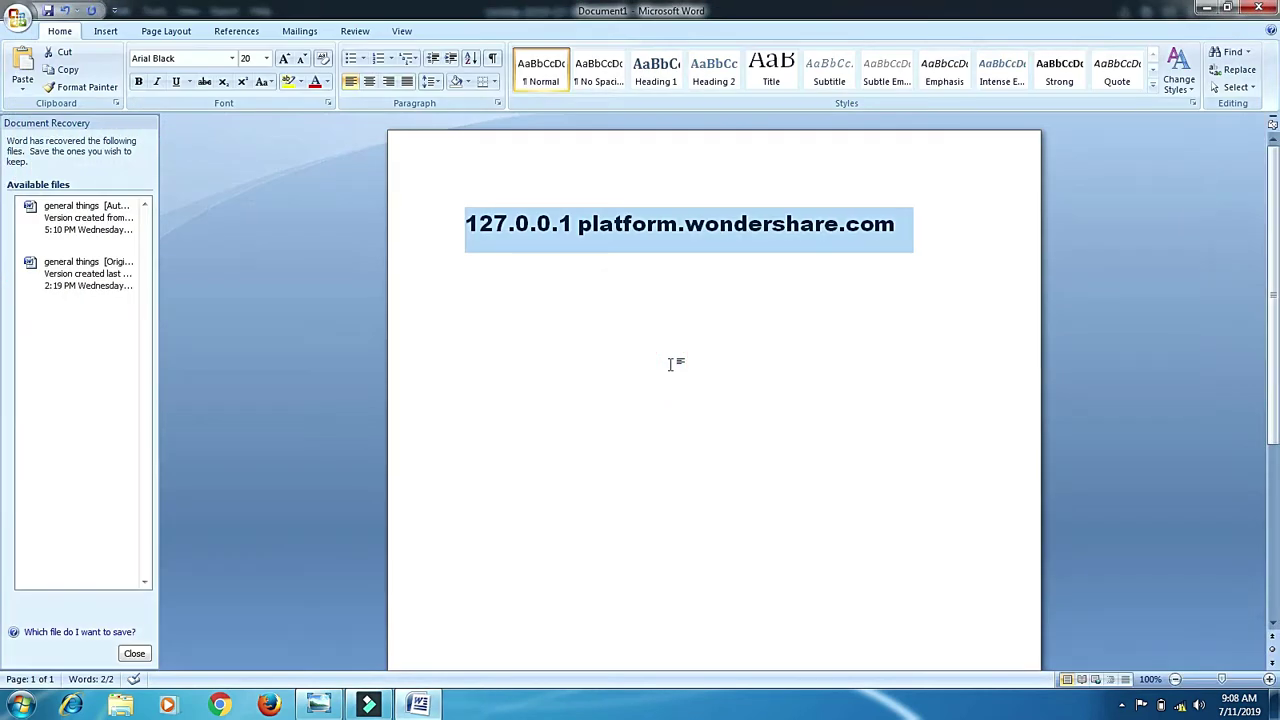
- Minimize the Word document and open the Offline Activation dialog in Filmora 9
click(1206, 8)
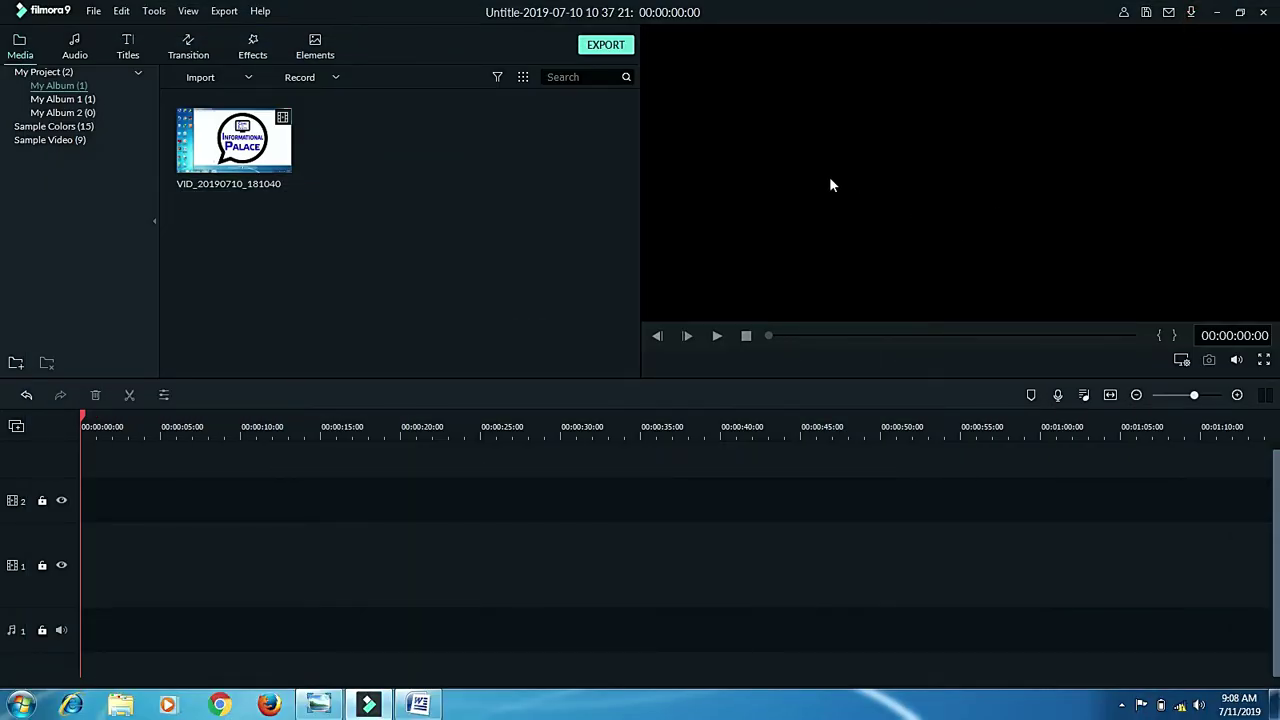
click(263, 14)
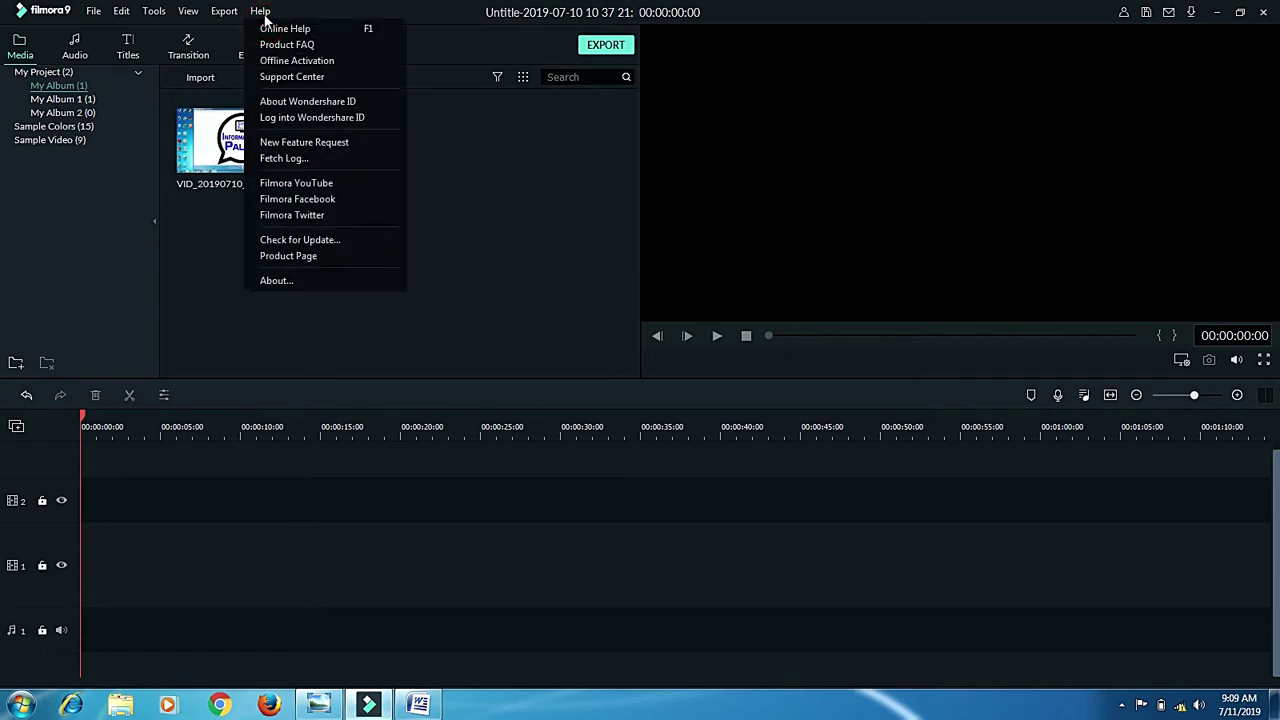
click(289, 62)
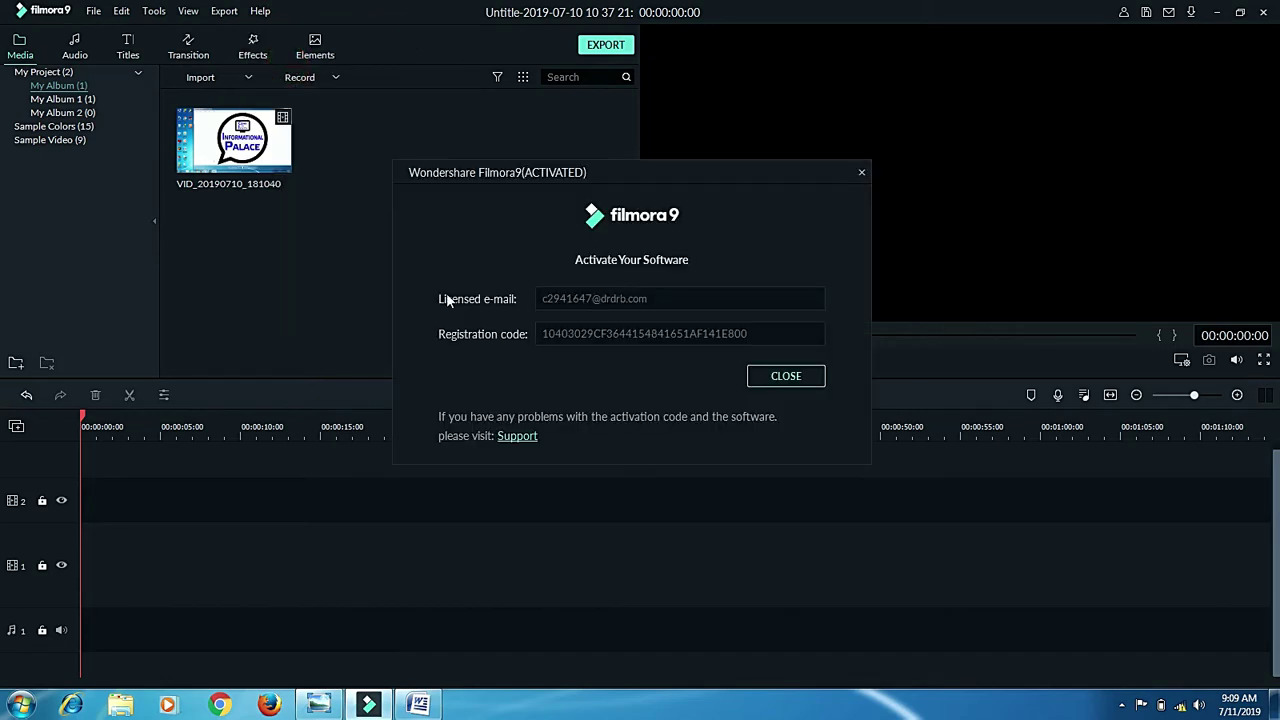